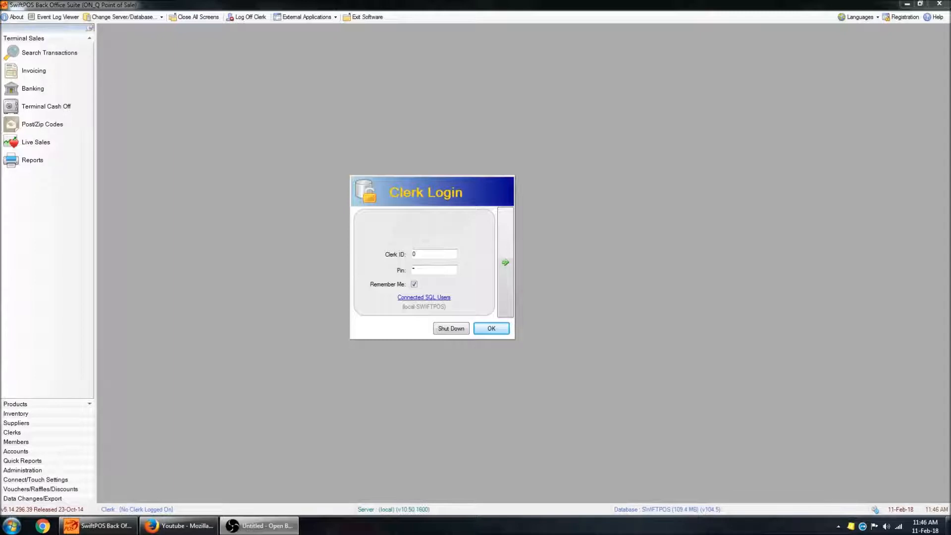
Log in with the remembered clerk credentials and open the product records list.
{"action": "left_click", "coordinate": [499, 329]}
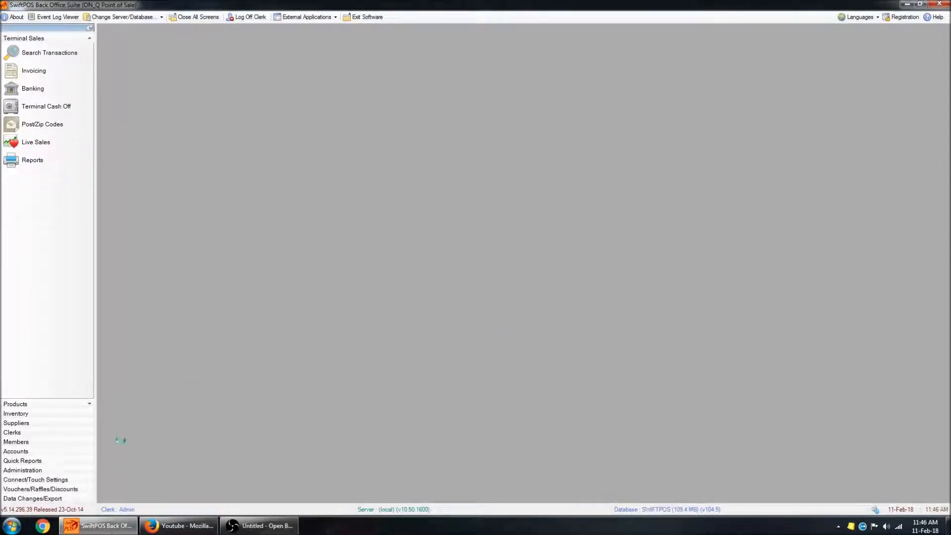
{"action": "left_click", "coordinate": [32, 407]}
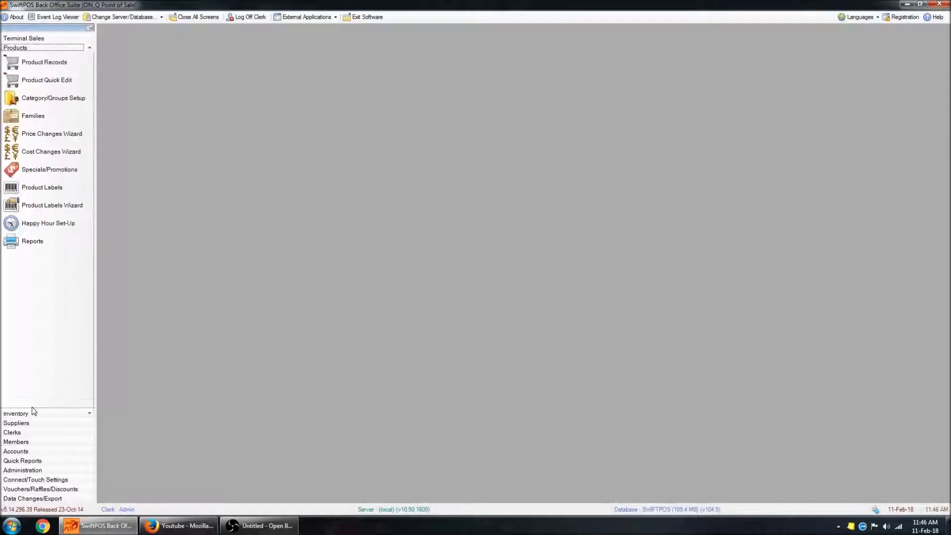
{"action": "left_click", "coordinate": [55, 66]}
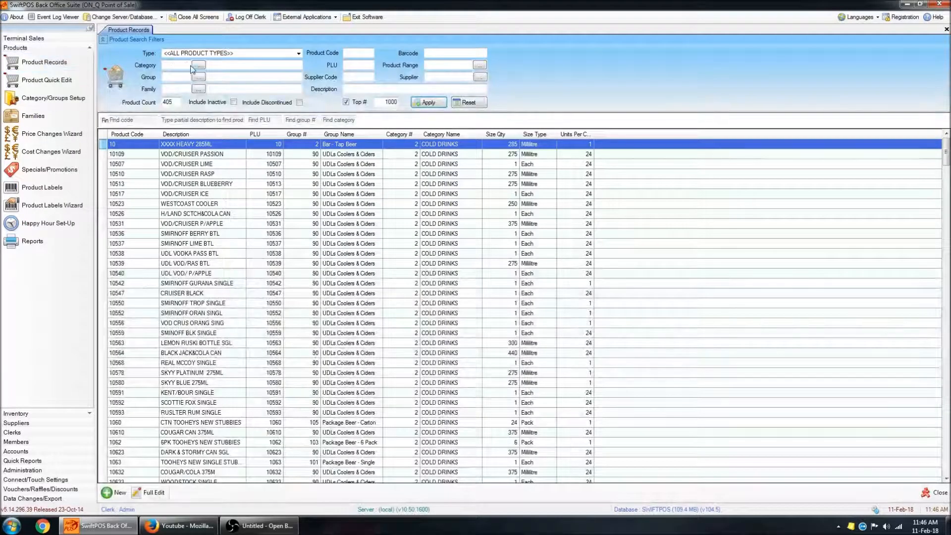
Filter the products to the HOT DRINKS category with description "mug" and open FLAT WHITE/REG MUG for full editing.
{"action": "left_click", "coordinate": [199, 66]}
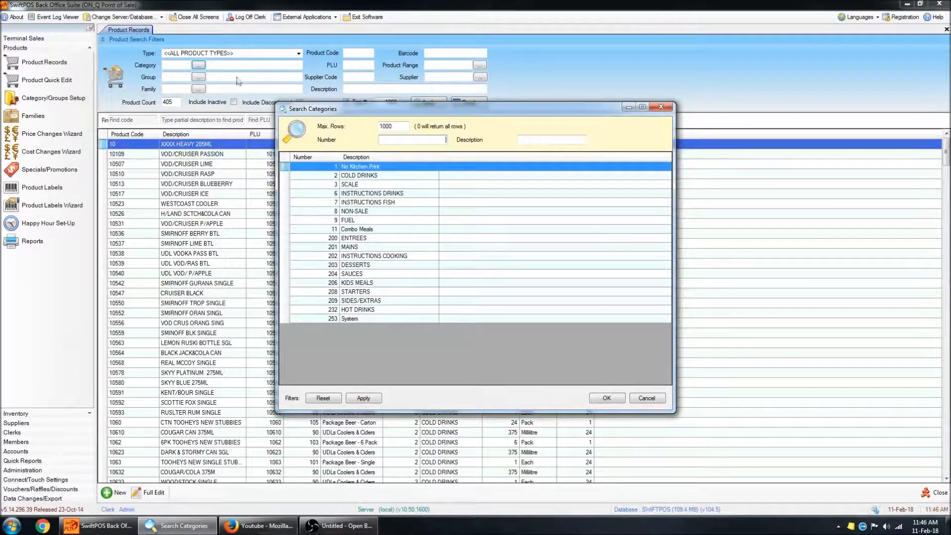
{"action": "left_click", "coordinate": [390, 310]}
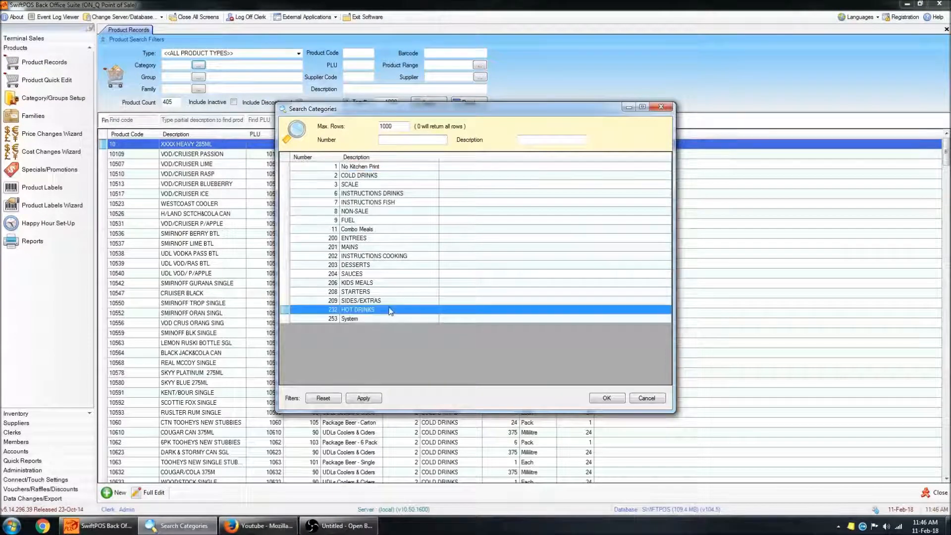
{"action": "left_click", "coordinate": [619, 397]}
{"action": "left_click", "coordinate": [367, 90]}
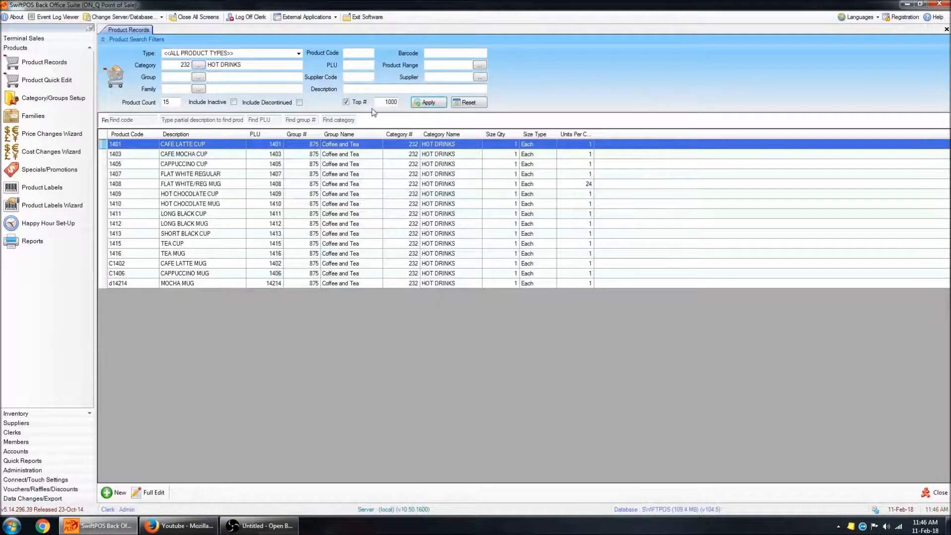
{"action": "type", "text": "mug"}
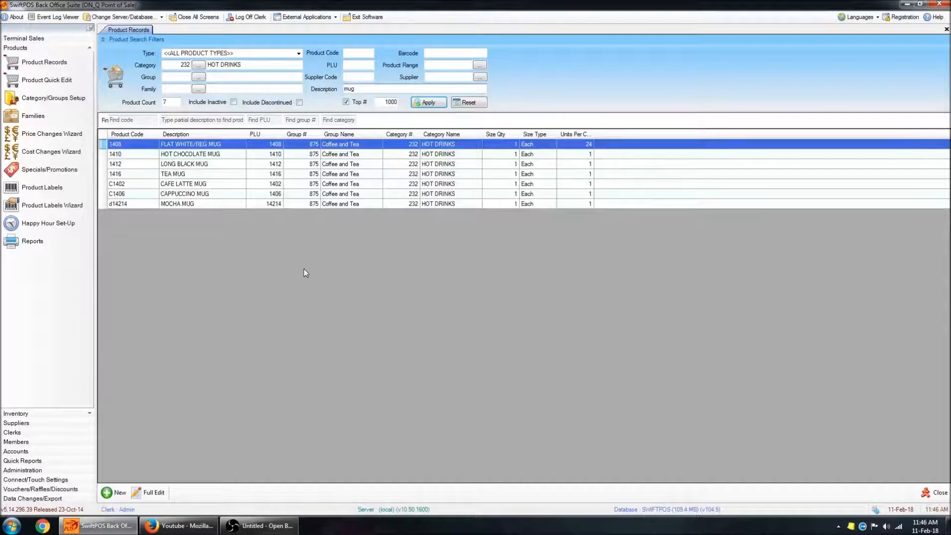
{"action": "left_click", "coordinate": [157, 493]}
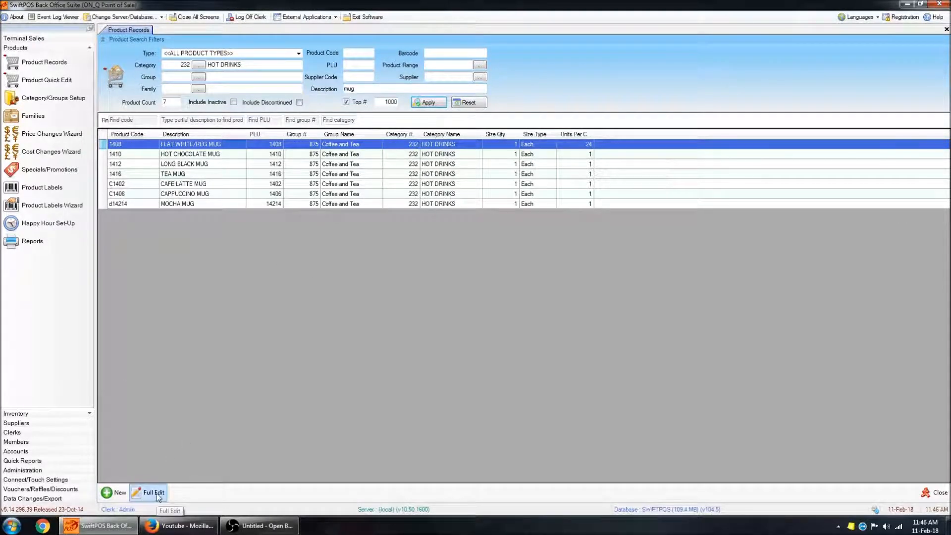
{"action": "left_click", "coordinate": [156, 494]}
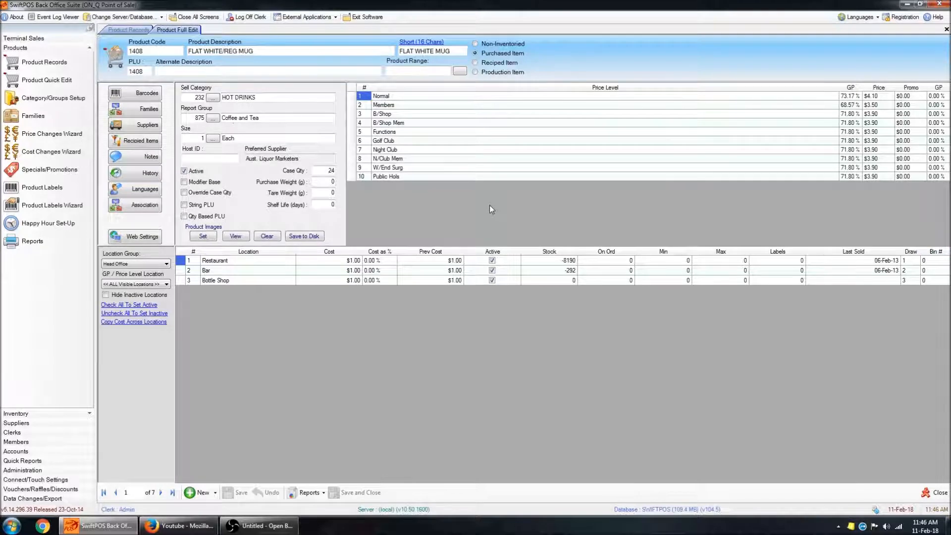
Change the flat white mug's product code to C1408 and acknowledge the inventory code warning.
{"action": "left_click", "coordinate": [158, 50]}
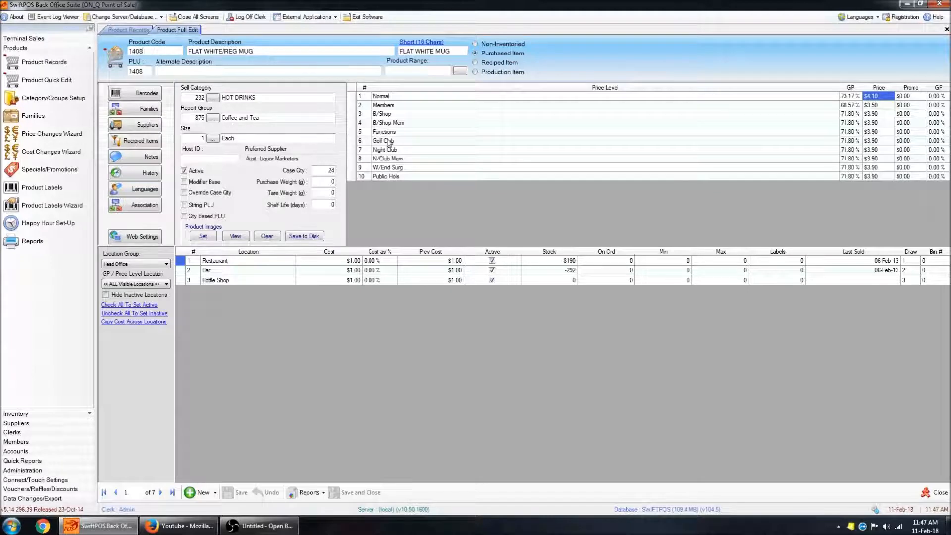
{"action": "left_click_drag", "start_coordinate": [148, 71], "coordinate": [105, 73]}
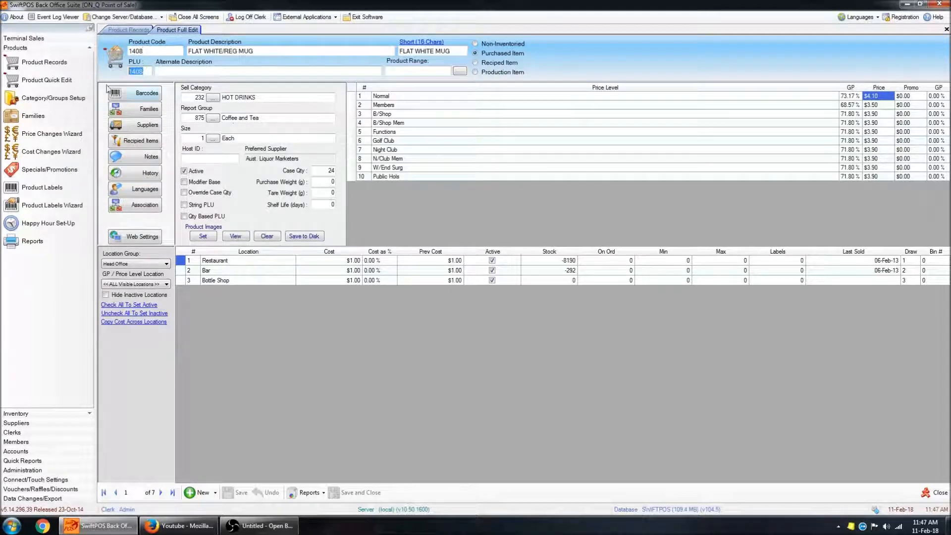
{"action": "left_click", "coordinate": [144, 72]}
{"action": "left_click", "coordinate": [159, 52]}
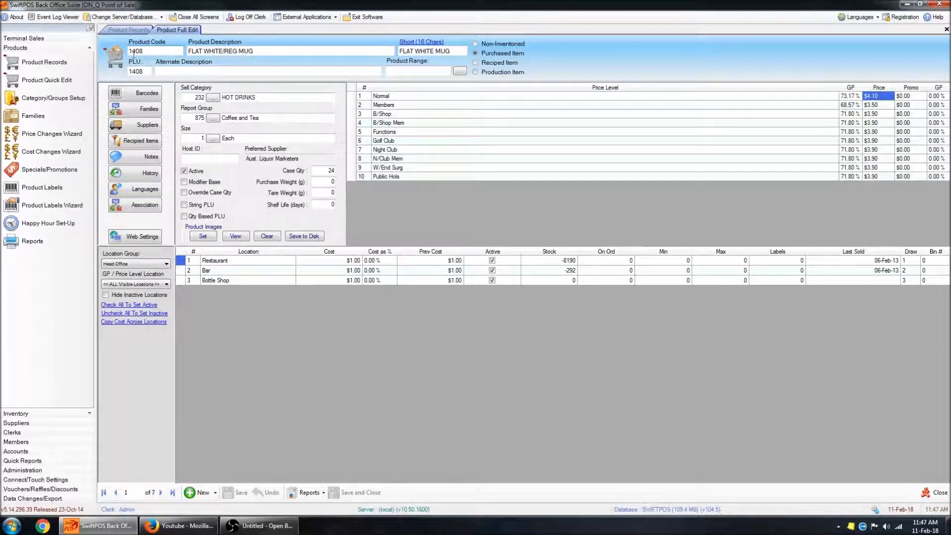
{"action": "type", "text": "C"}
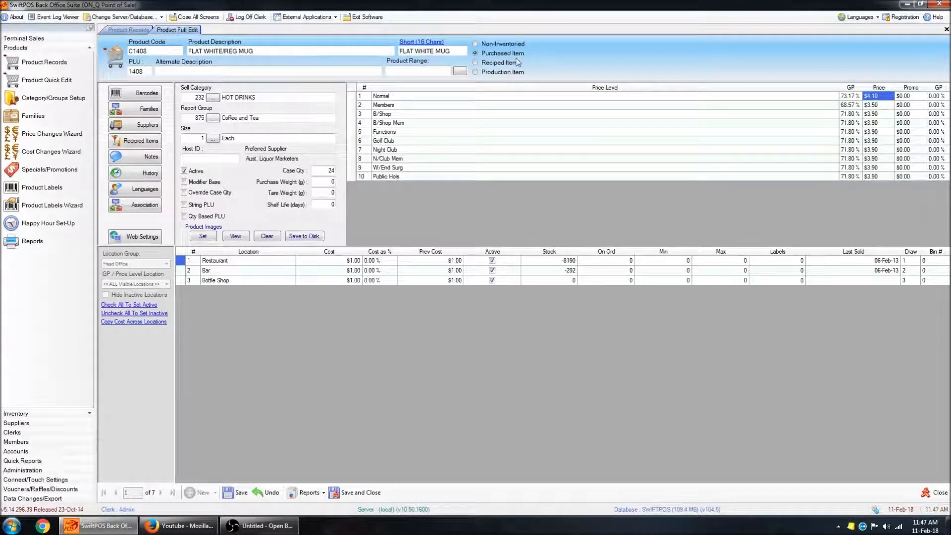
{"action": "left_click", "coordinate": [261, 51]}
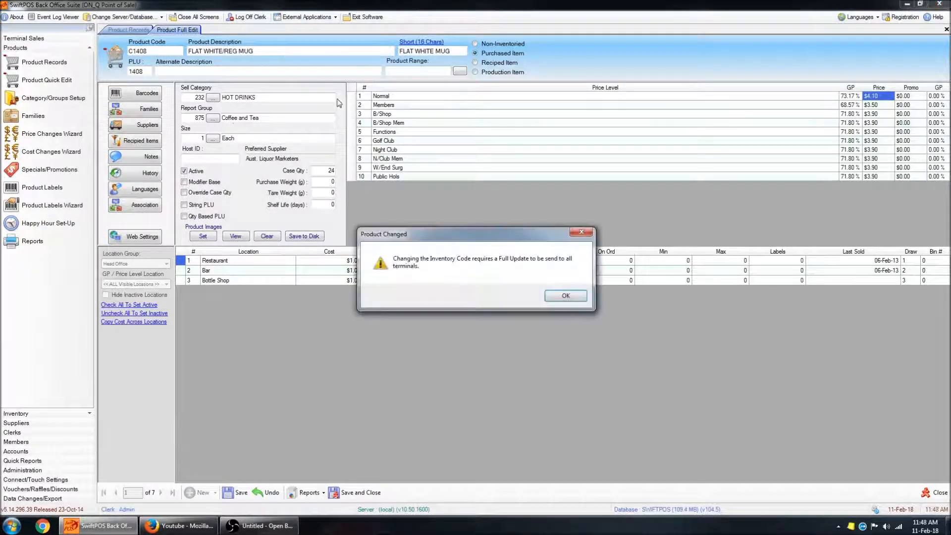
{"action": "left_click", "coordinate": [565, 295]}
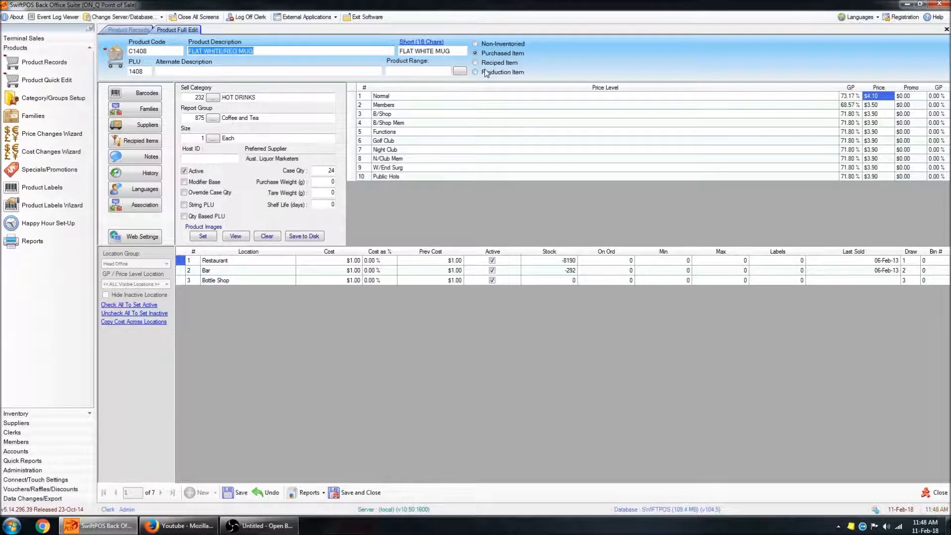
Set the product type to Non-Inventoried and save the product, accepting the supplier removal and inventory zeroing.
{"action": "left_click", "coordinate": [245, 51]}
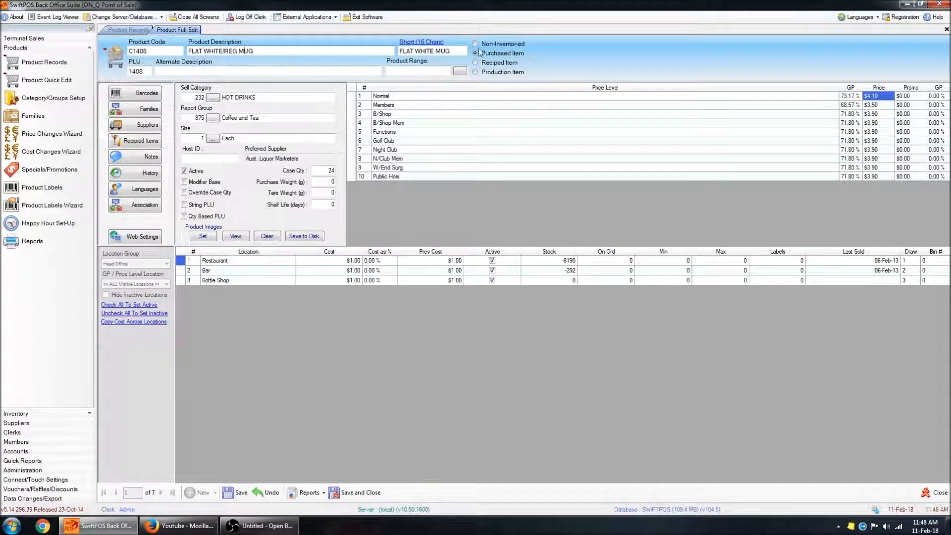
{"action": "left_click", "coordinate": [484, 43]}
{"action": "left_click", "coordinate": [238, 492]}
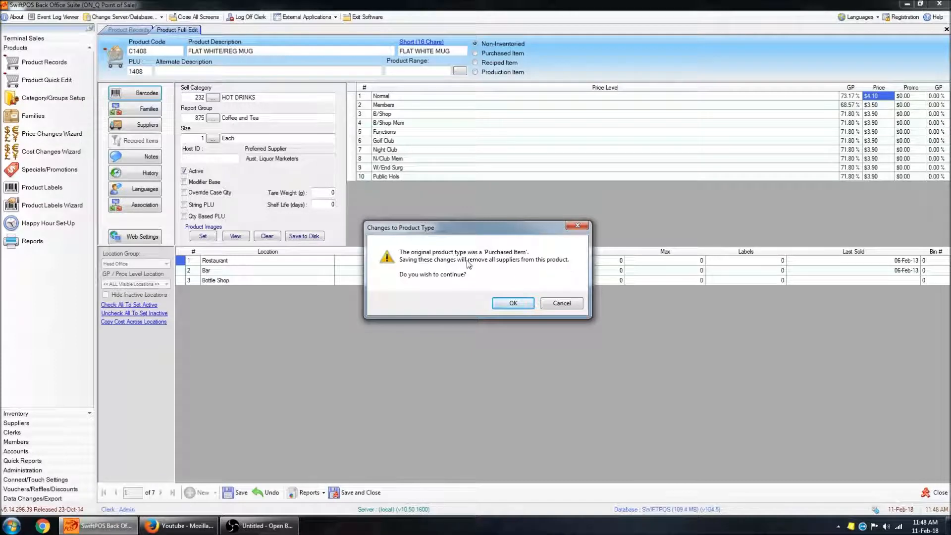
{"action": "left_click", "coordinate": [522, 305]}
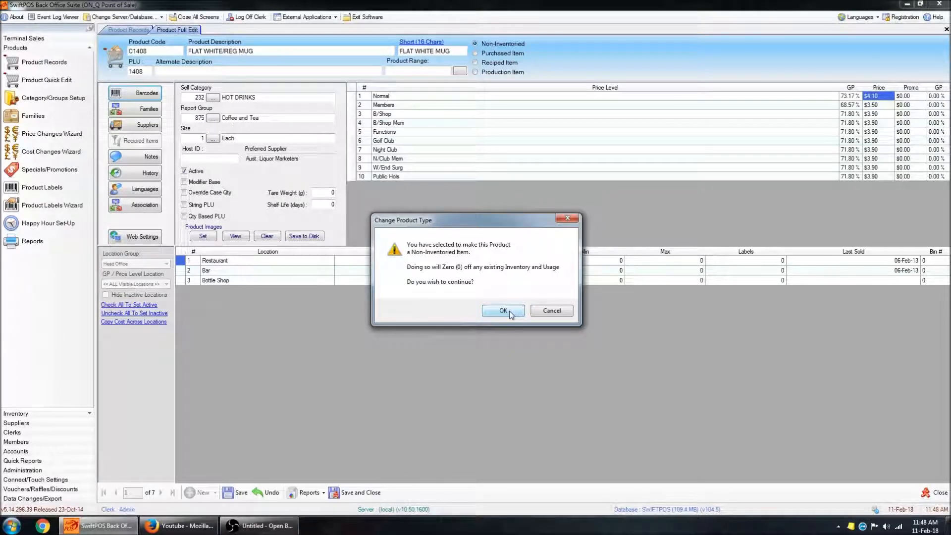
{"action": "left_click", "coordinate": [503, 311]}
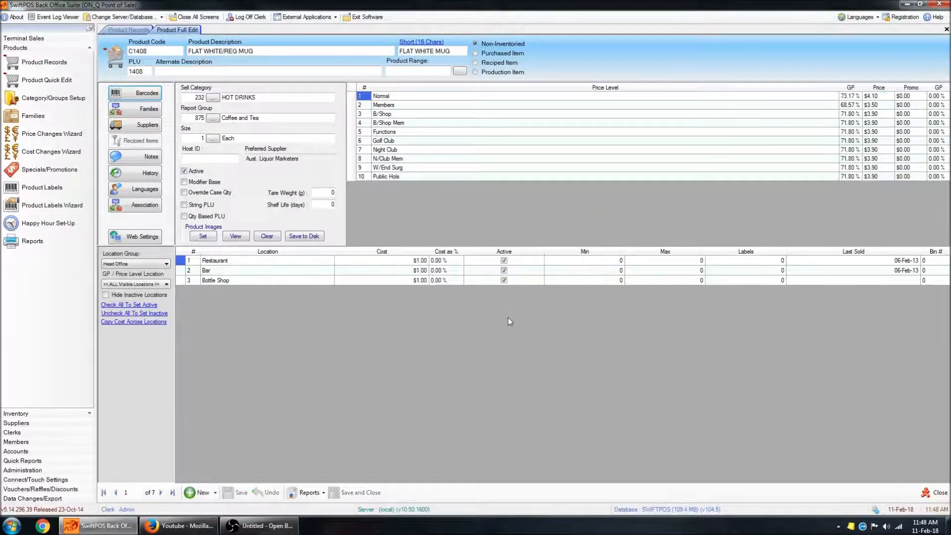
{"action": "left_click", "coordinate": [229, 265]}
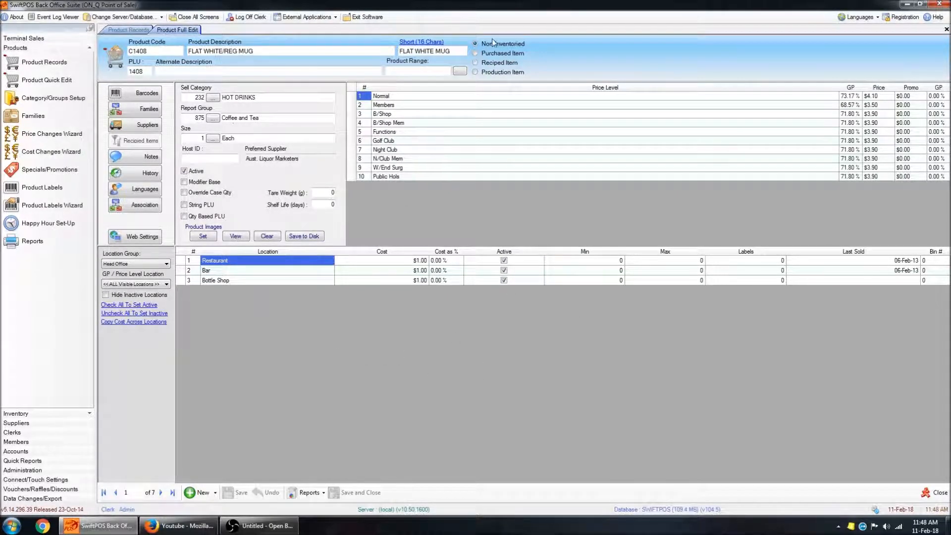
{"action": "left_click", "coordinate": [248, 271]}
{"action": "left_click", "coordinate": [240, 281]}
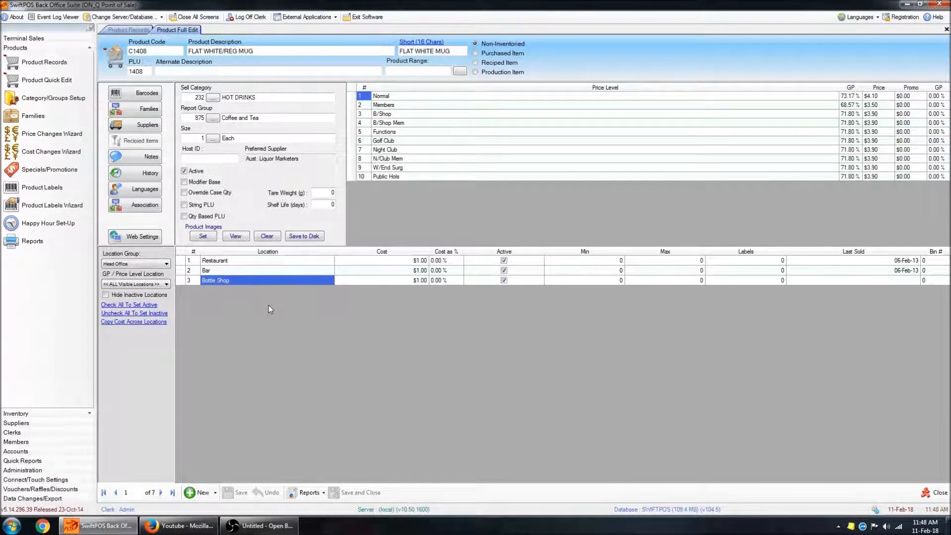
{"action": "left_click", "coordinate": [251, 261]}
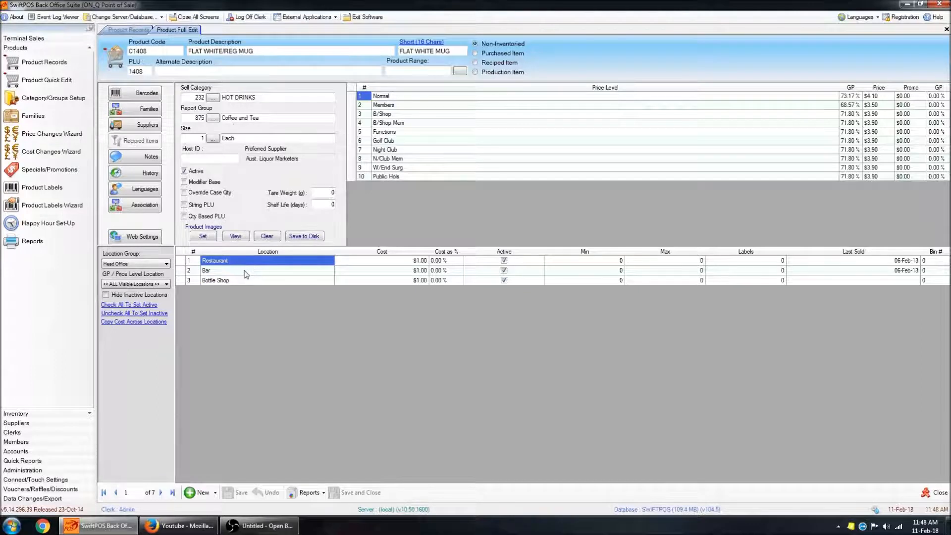
{"action": "left_click", "coordinate": [244, 271]}
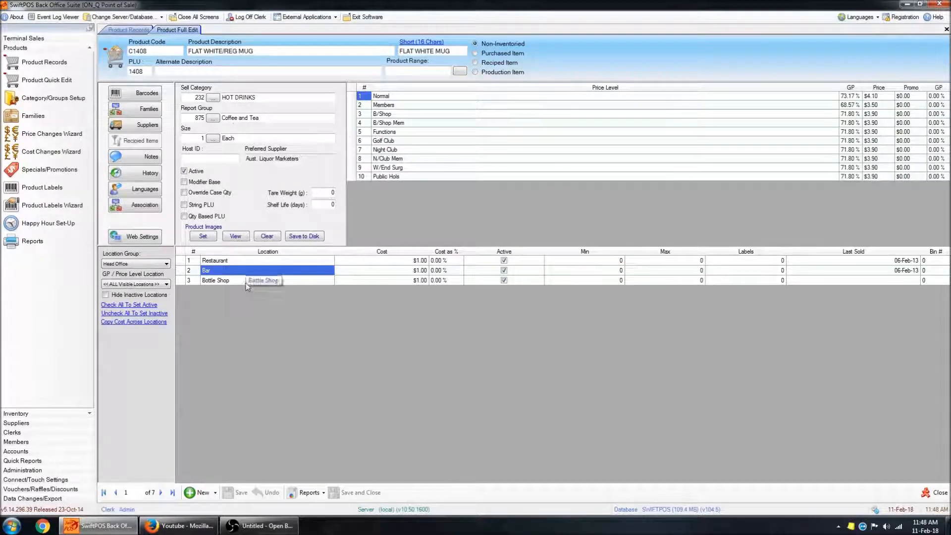
{"action": "left_click", "coordinate": [246, 283]}
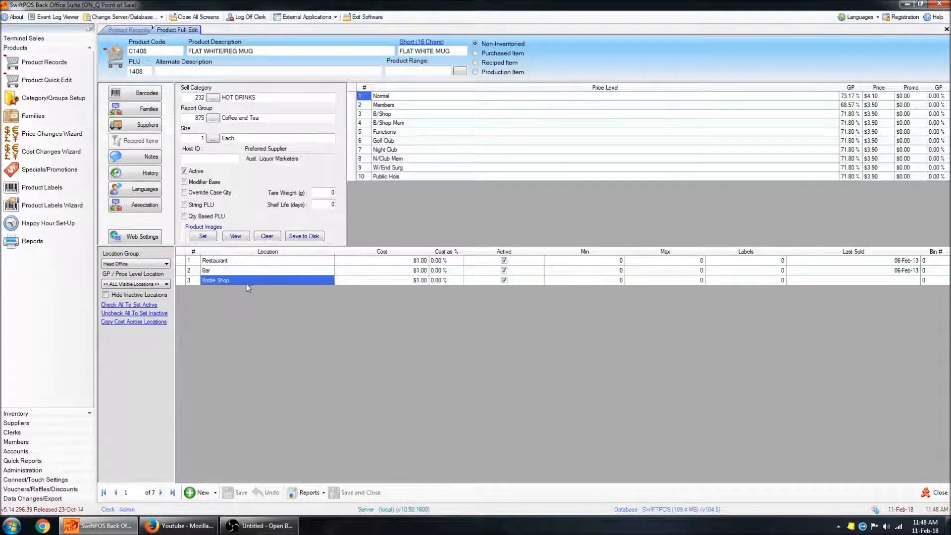
Set the product's cost for the Restaurant location to $2.00.
{"action": "left_click", "coordinate": [406, 262]}
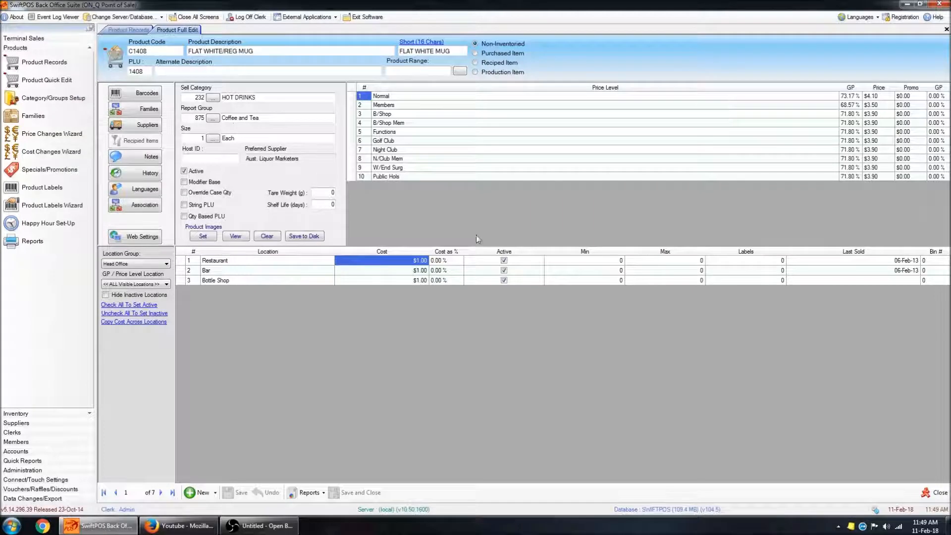
{"action": "type", "text": "2."}
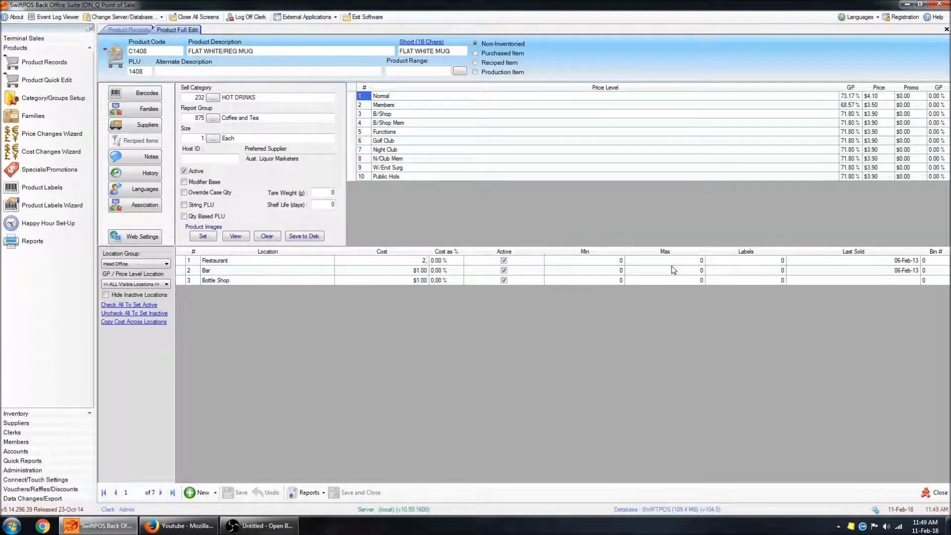
{"action": "key", "text": "Return"}
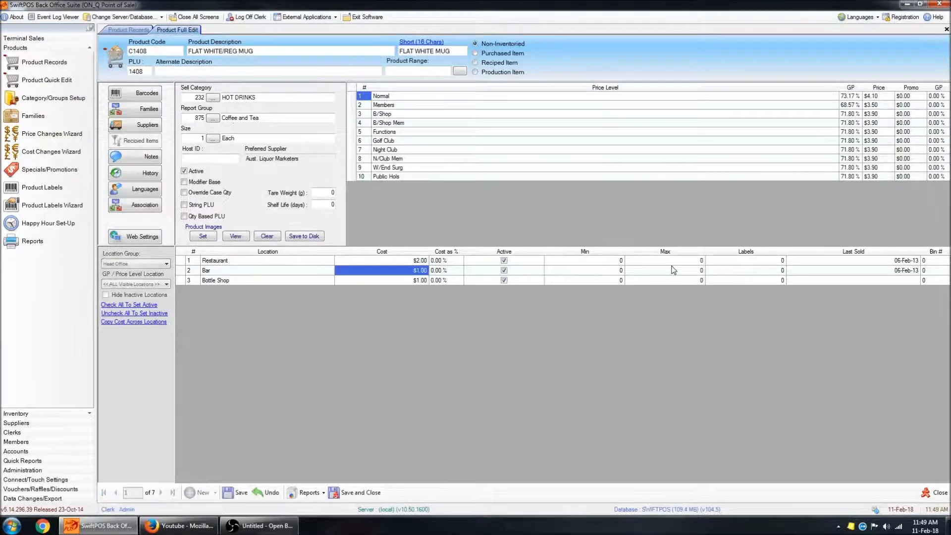
{"action": "left_click", "coordinate": [251, 261]}
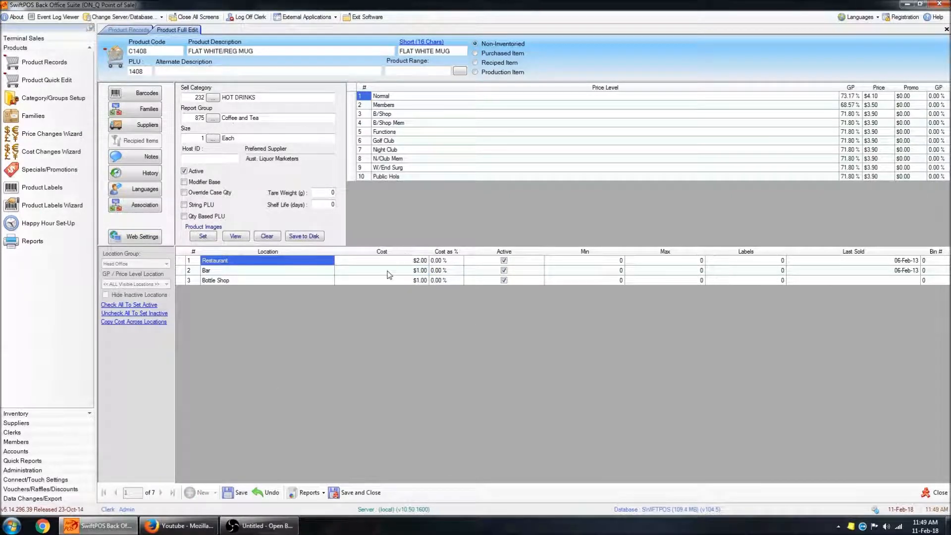
Deactivate the product for the Bottle Shop location and save the record.
{"action": "left_click", "coordinate": [504, 281]}
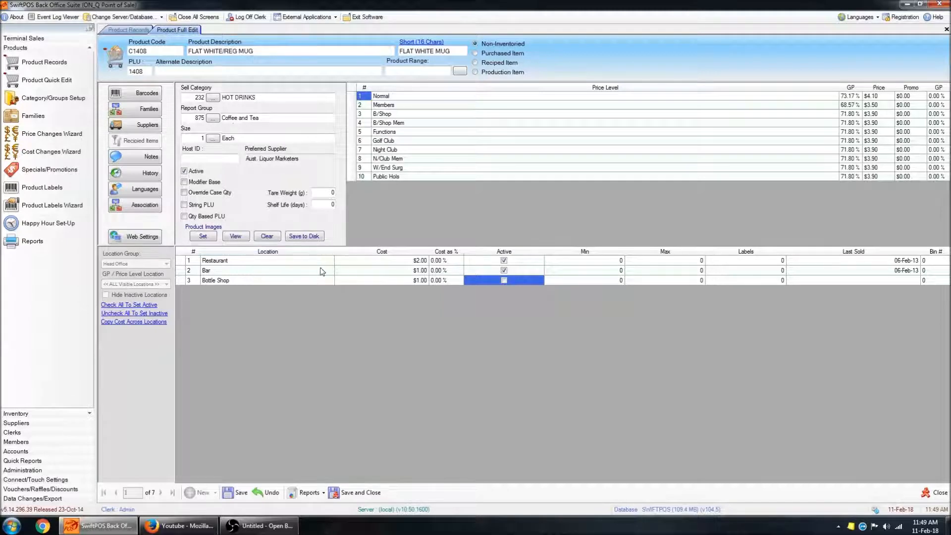
{"action": "left_click", "coordinate": [230, 492]}
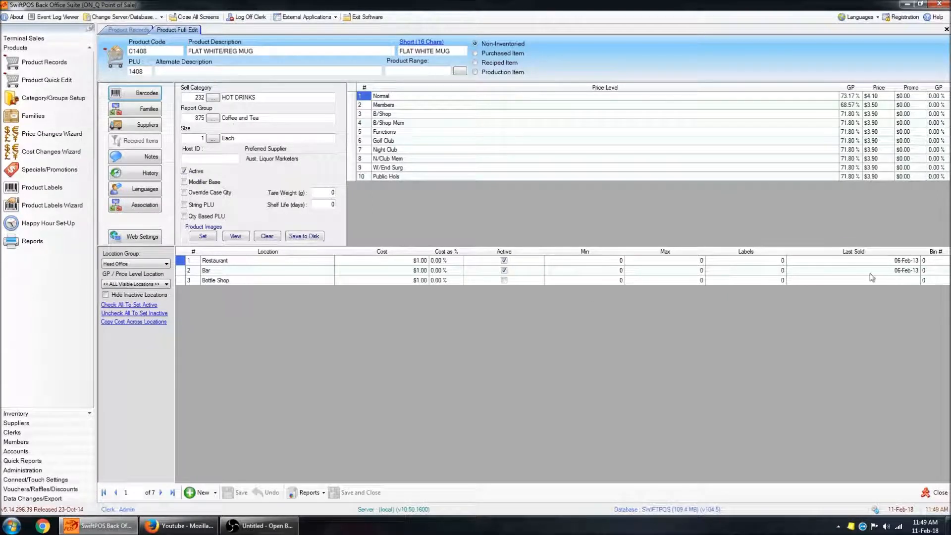
Review the last sold dates for the Restaurant and Bar locations, the product description and the report group.
{"action": "left_click", "coordinate": [888, 260]}
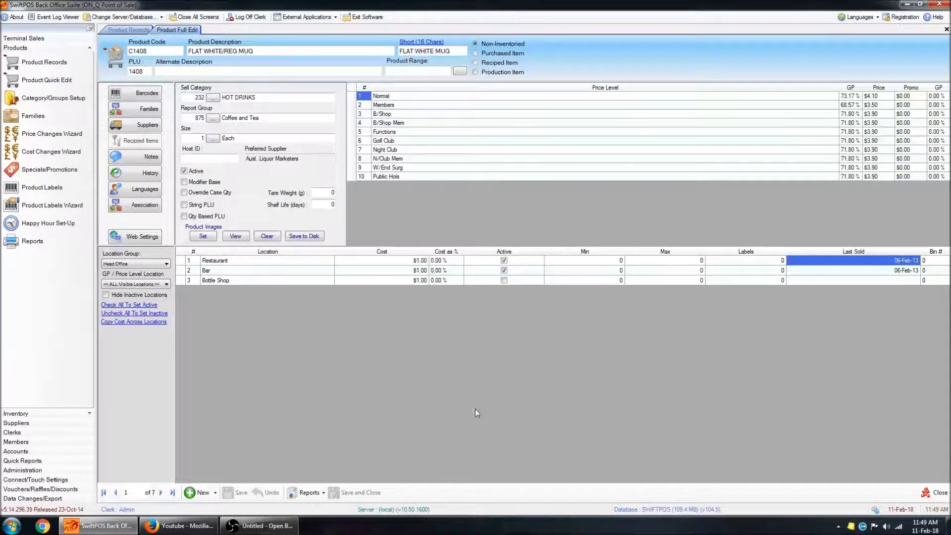
{"action": "left_click", "coordinate": [897, 270]}
{"action": "left_click", "coordinate": [900, 260]}
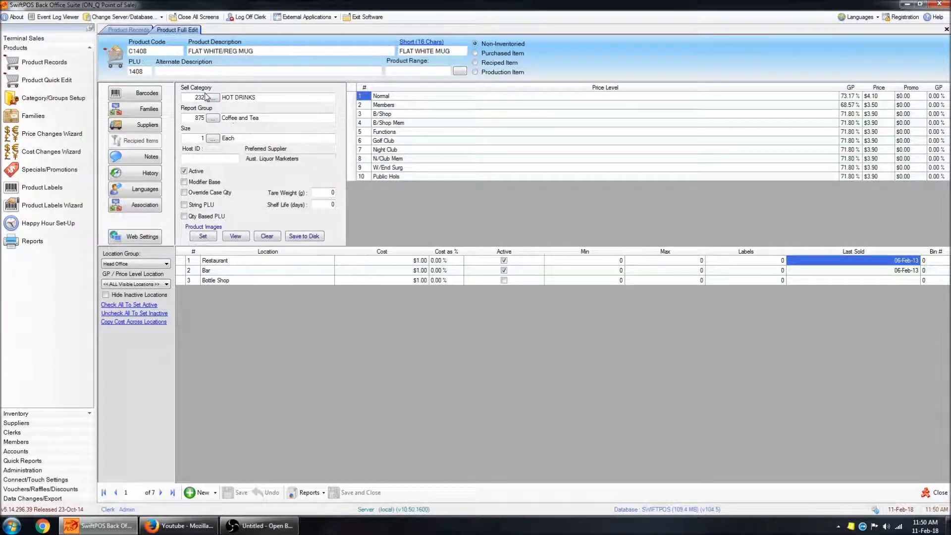
{"action": "left_click_drag", "start_coordinate": [253, 51], "coordinate": [245, 52]}
{"action": "left_click", "coordinate": [279, 53]}
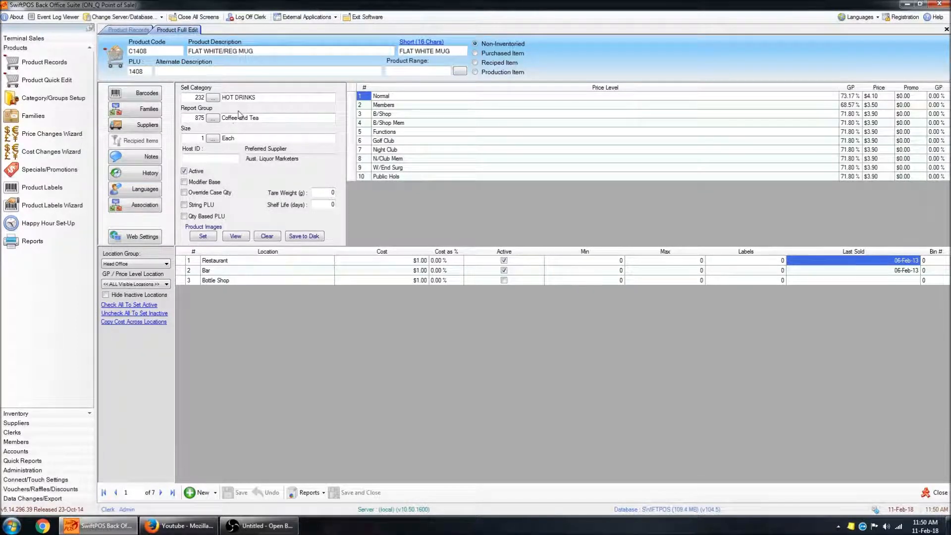
{"action": "left_click_drag", "start_coordinate": [260, 118], "coordinate": [219, 125]}
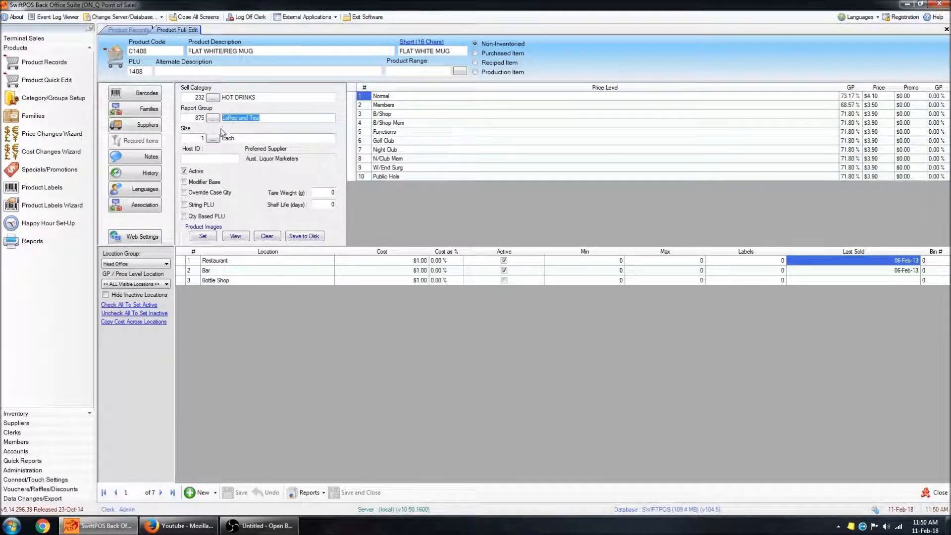
{"action": "left_click", "coordinate": [259, 120]}
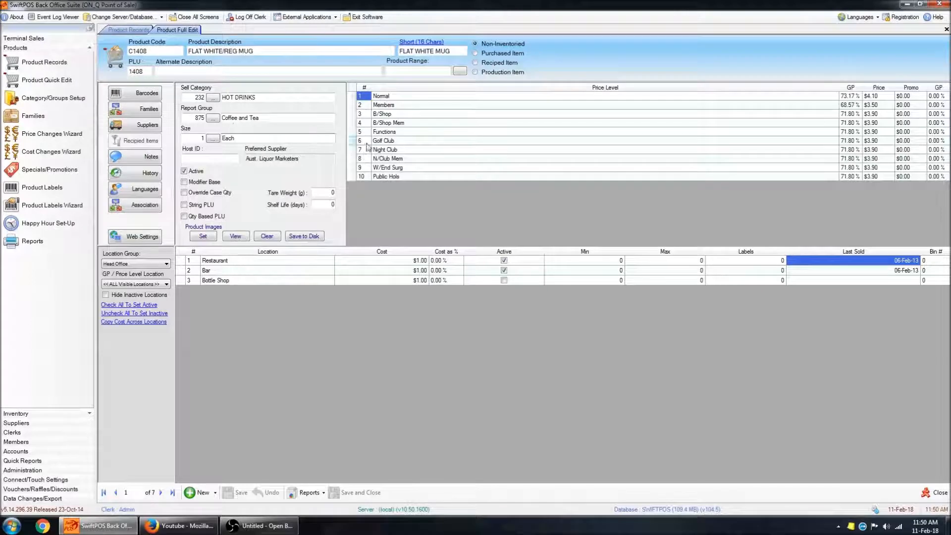
Set the product's size to 330 Millilitre.
{"action": "left_click", "coordinate": [213, 139]}
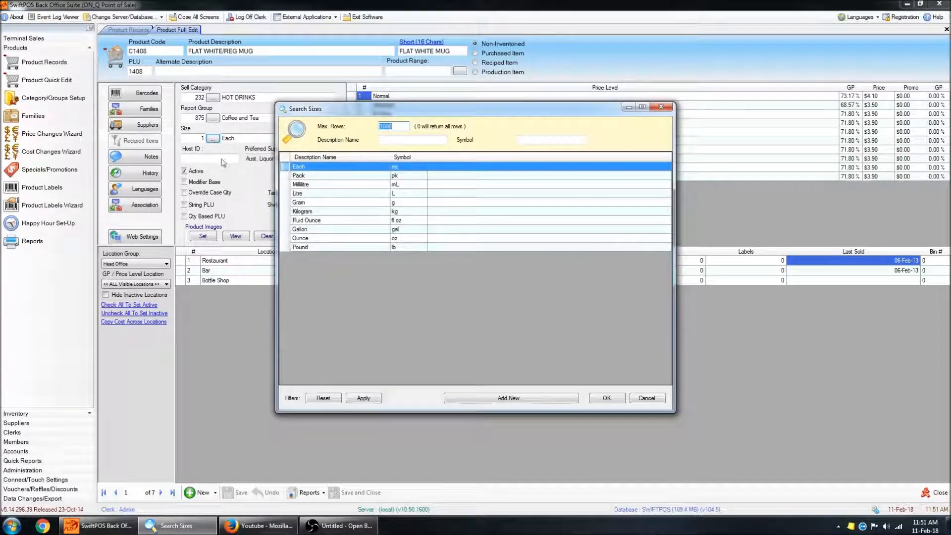
{"action": "left_click", "coordinate": [342, 186]}
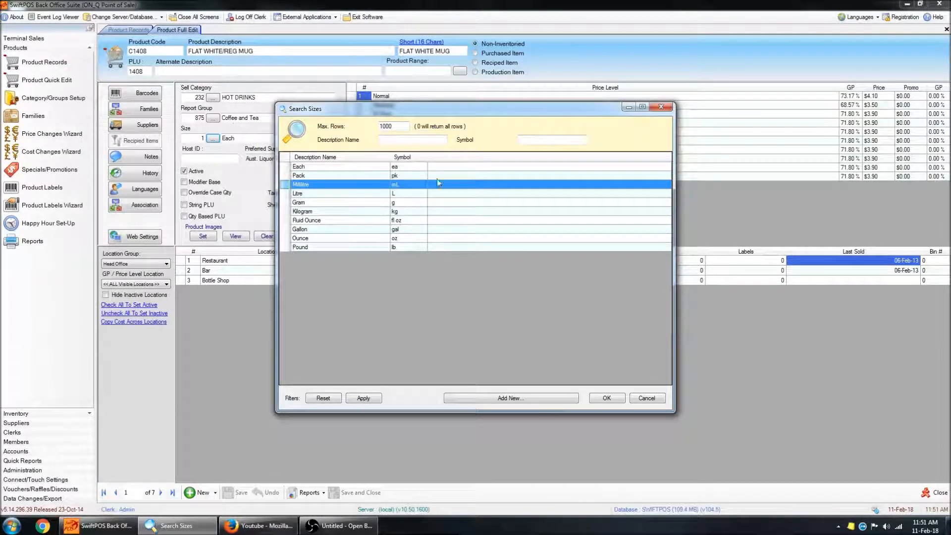
{"action": "left_click", "coordinate": [607, 398]}
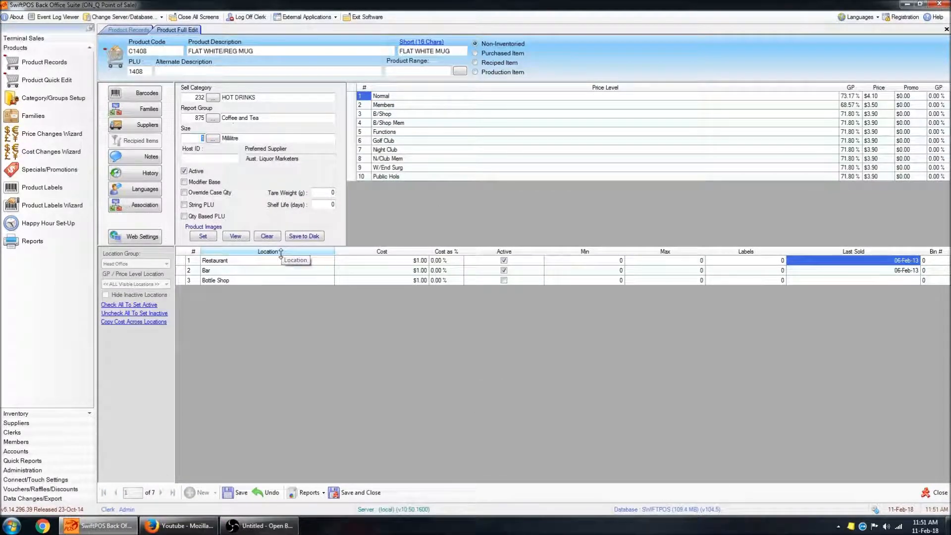
{"action": "type", "text": "330"}
{"action": "key", "text": "Tab"}
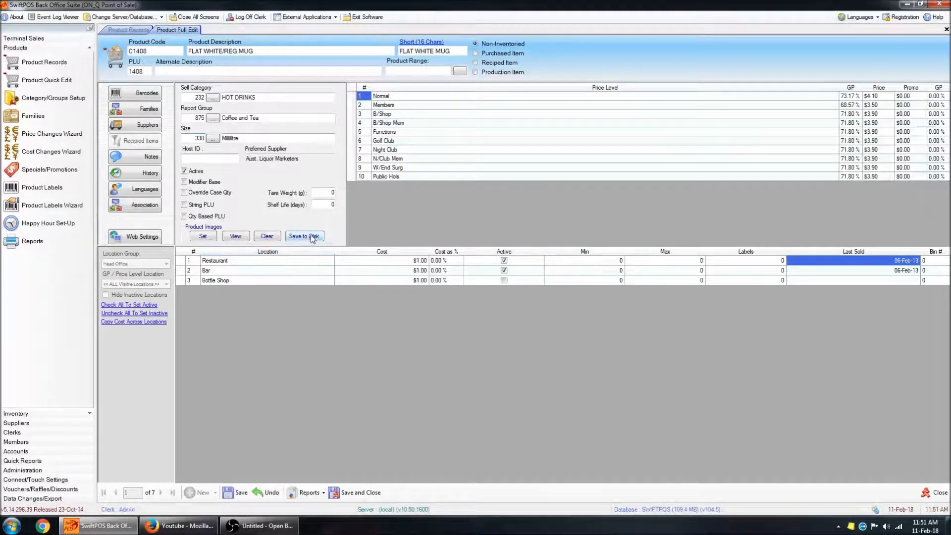
Change the product's size to 6 Each.
{"action": "left_click", "coordinate": [282, 139]}
{"action": "double_click", "coordinate": [196, 138]}
{"action": "type", "text": "6"}
{"action": "left_click", "coordinate": [212, 139]}
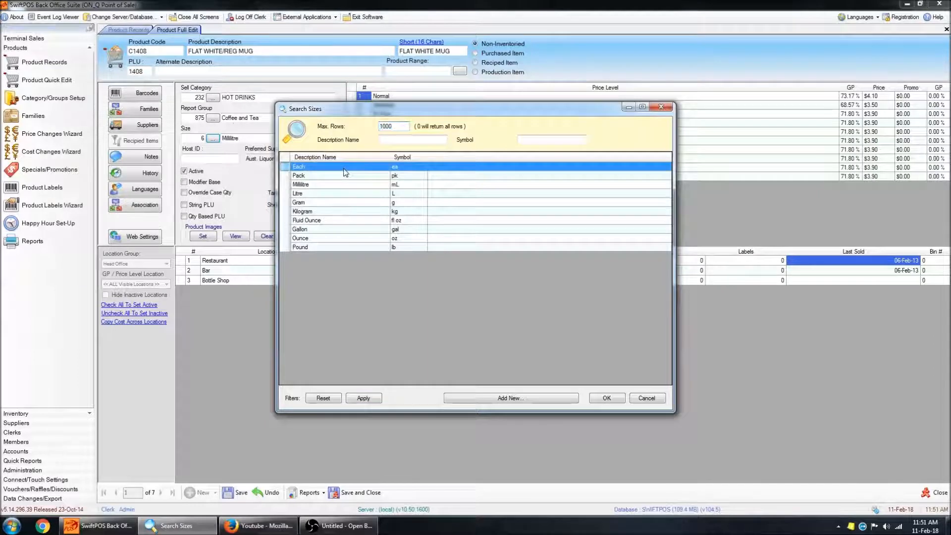
{"action": "double_click", "coordinate": [344, 170]}
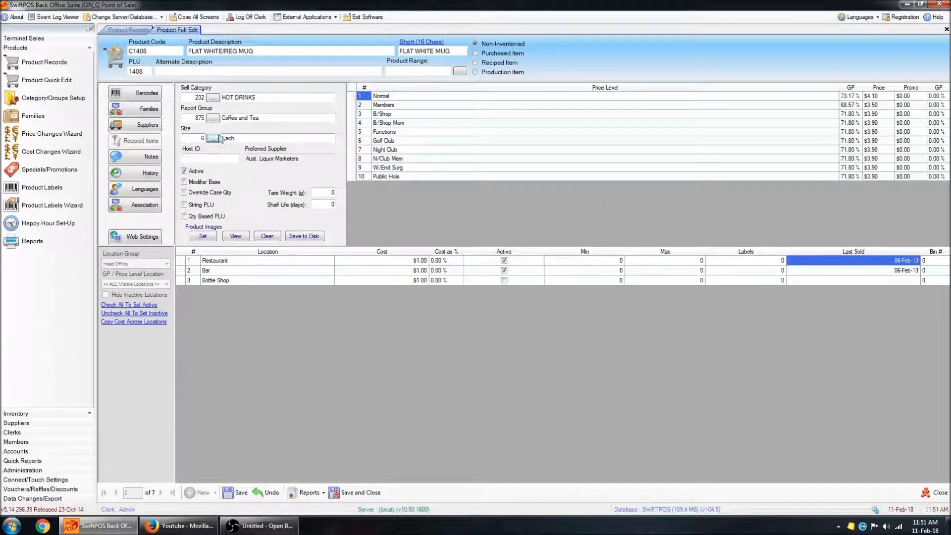
{"action": "left_click_drag", "start_coordinate": [279, 52], "coordinate": [194, 52]}
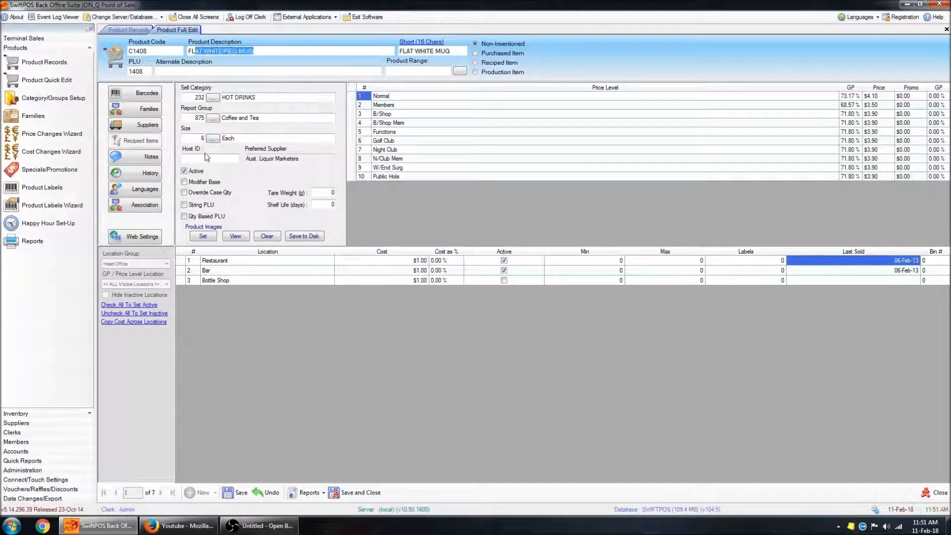
{"action": "left_click", "coordinate": [262, 53]}
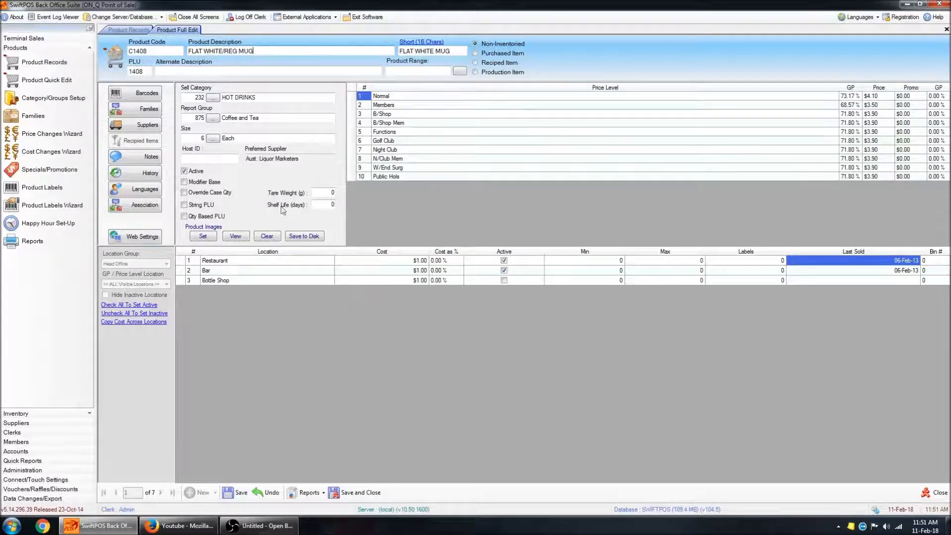
Change the product type to Purchased Item and save the product.
{"action": "left_click", "coordinate": [499, 55]}
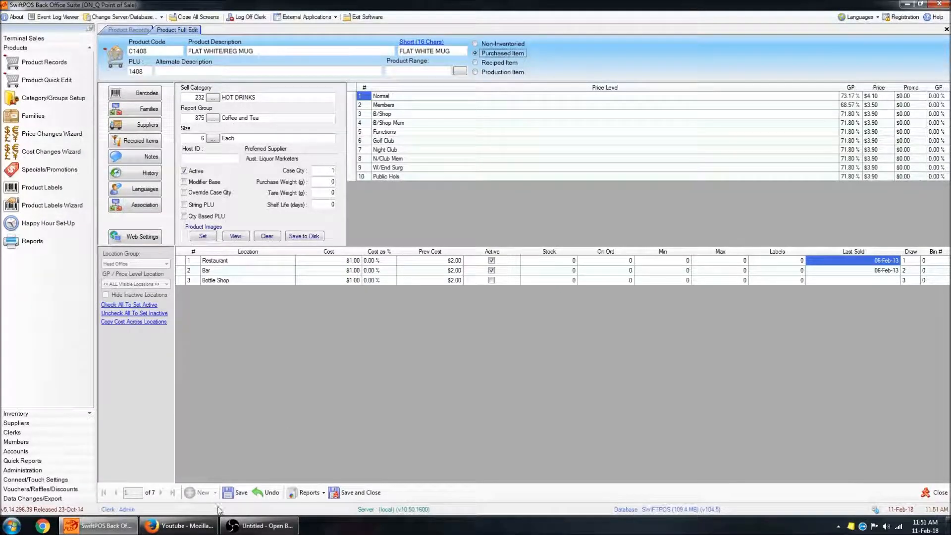
{"action": "left_click", "coordinate": [238, 493]}
{"action": "left_click", "coordinate": [513, 303]}
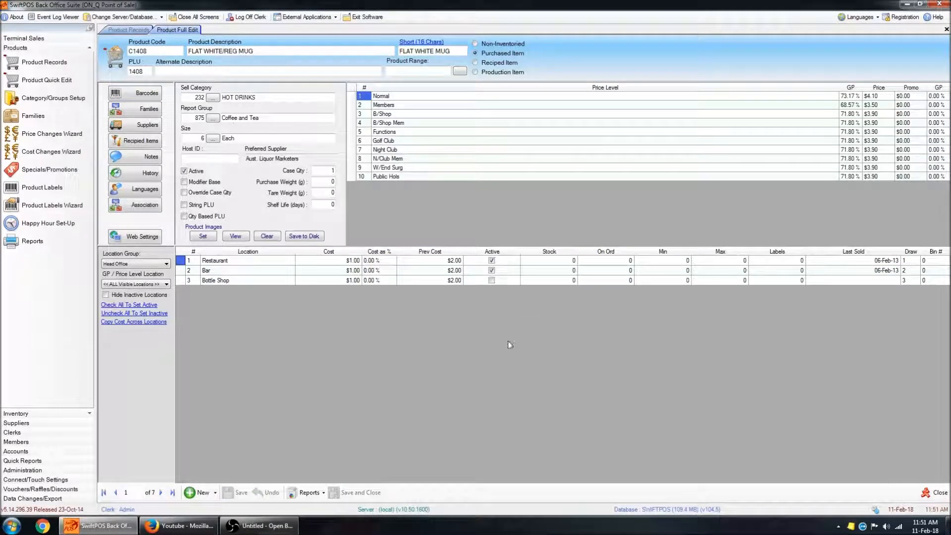
Examine the previous cost, stock and last sold values in the product's location grid.
{"action": "left_click", "coordinate": [436, 261]}
{"action": "left_click", "coordinate": [421, 279]}
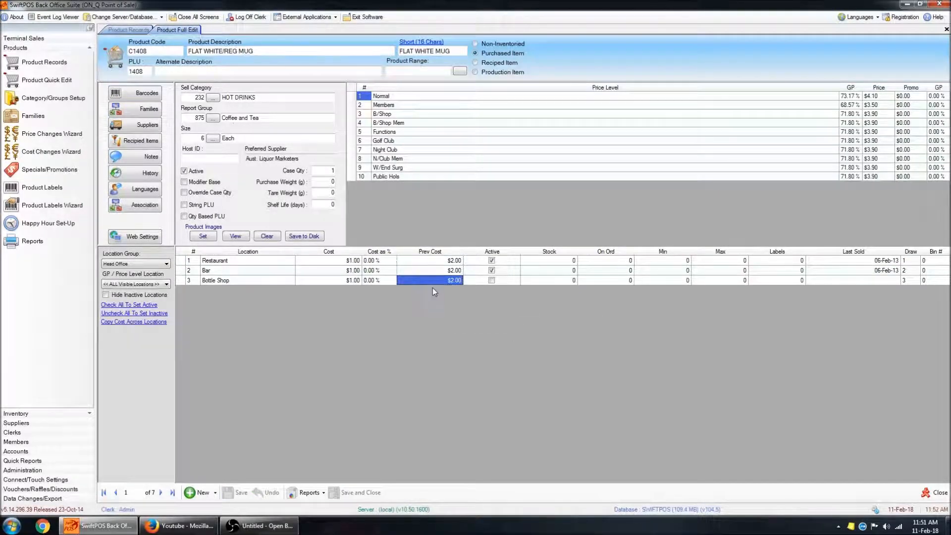
{"action": "left_click", "coordinate": [556, 261]}
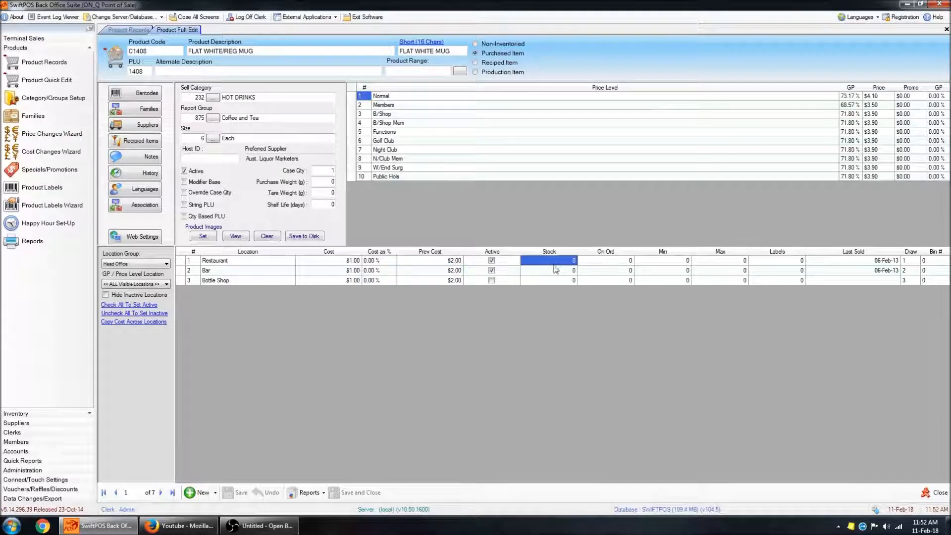
{"action": "left_click", "coordinate": [826, 261]}
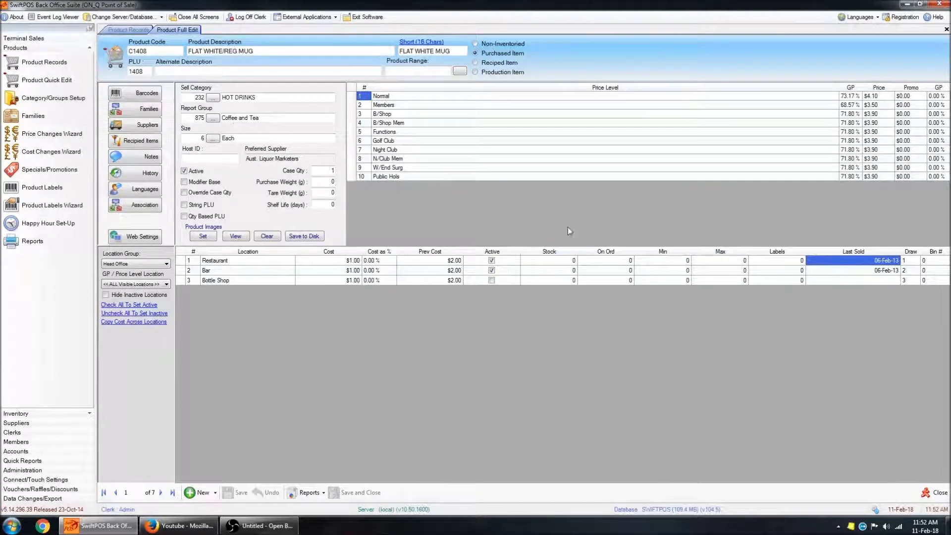
Add a supplier record to the product with Coca-Cola Amatil as the supplier.
{"action": "left_click", "coordinate": [147, 130]}
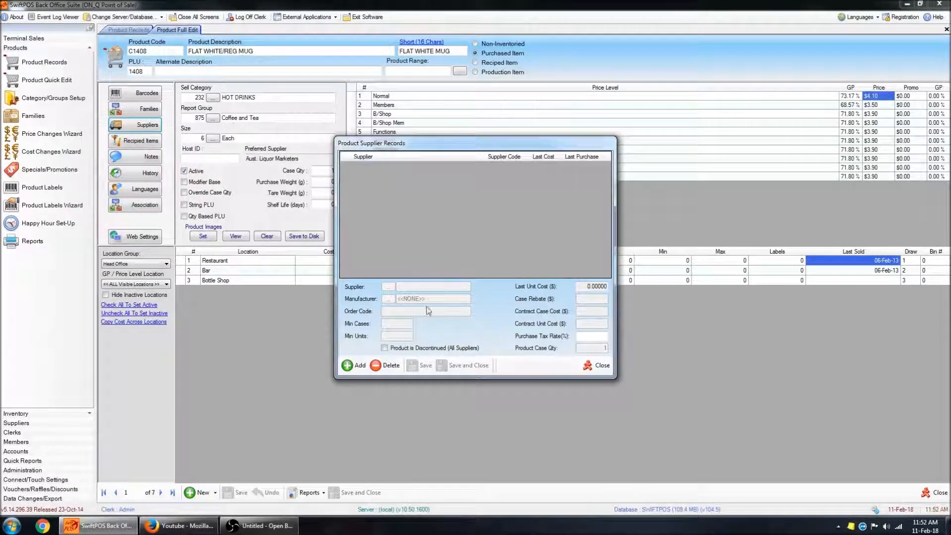
{"action": "left_click", "coordinate": [356, 367]}
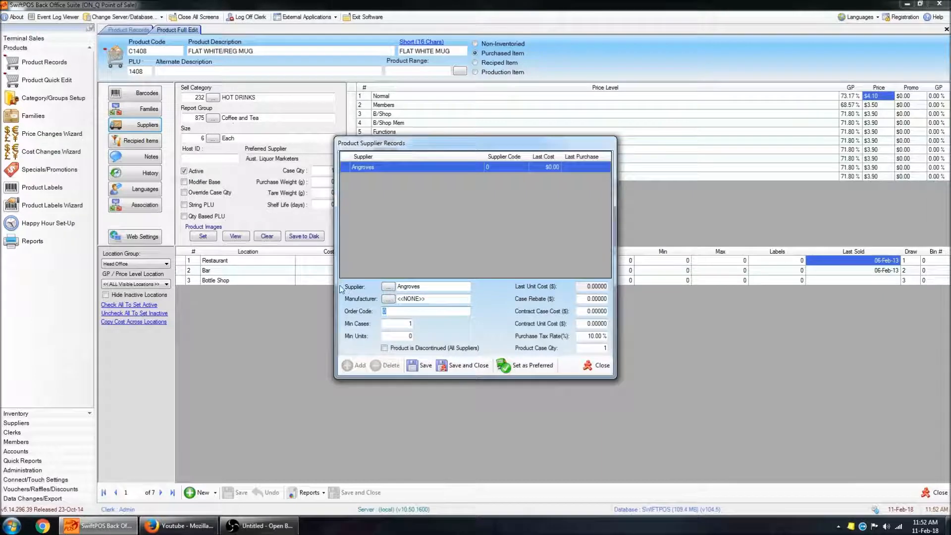
{"action": "left_click", "coordinate": [388, 287]}
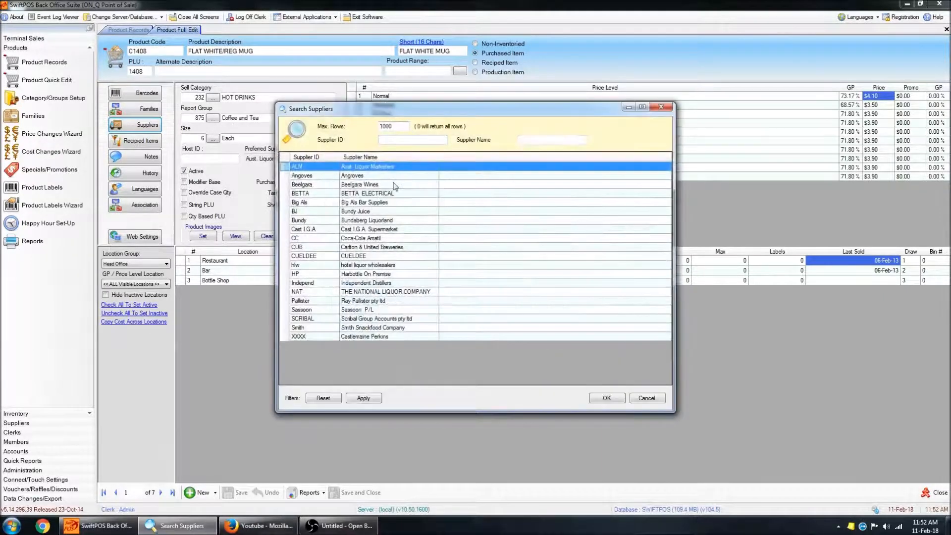
{"action": "left_click", "coordinate": [386, 212]}
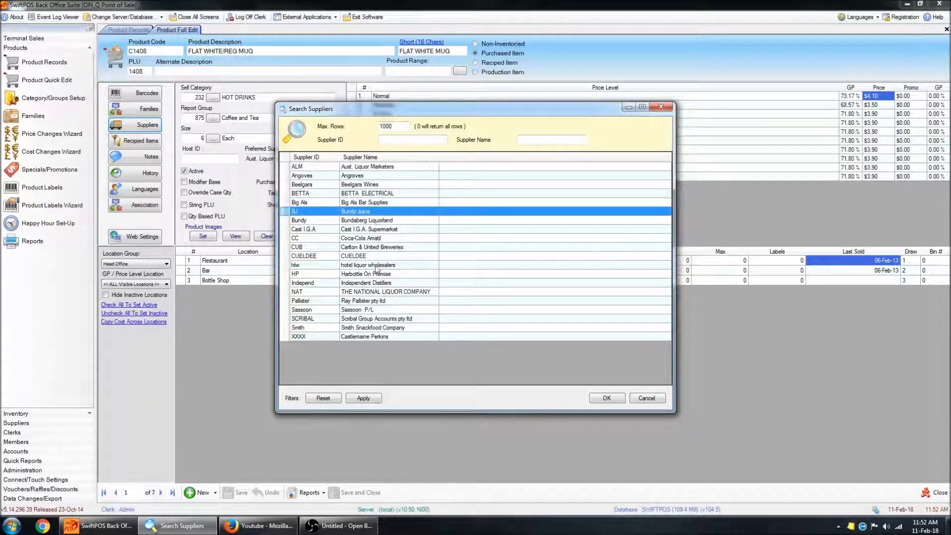
{"action": "left_click", "coordinate": [387, 231]}
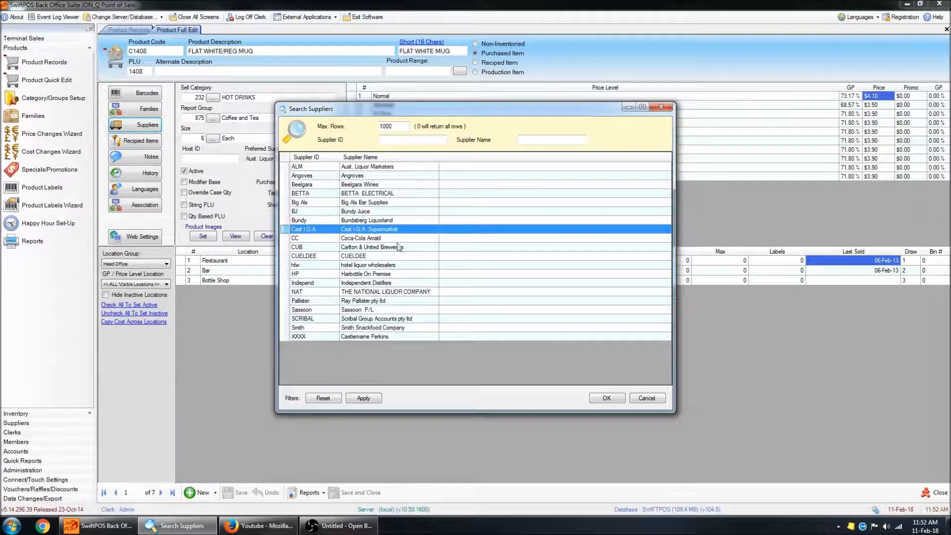
{"action": "left_click", "coordinate": [379, 239]}
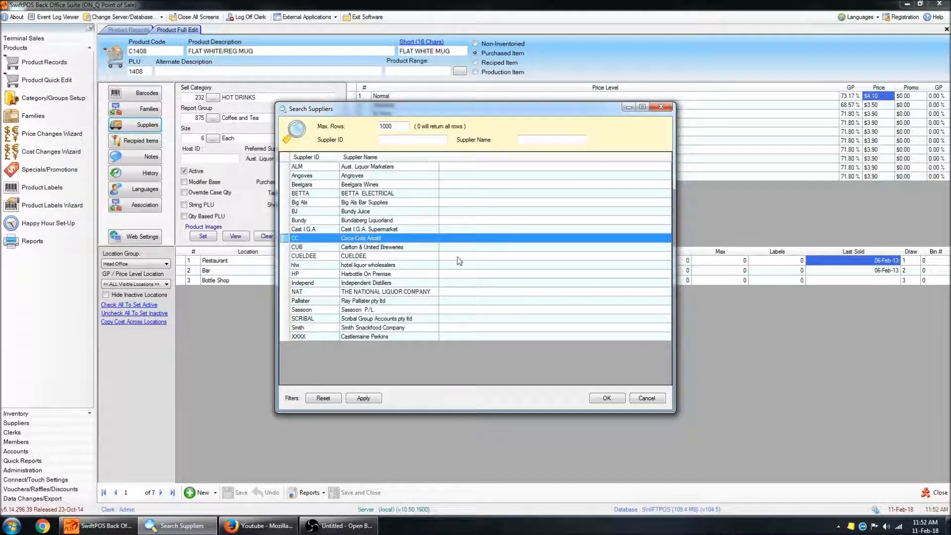
{"action": "left_click", "coordinate": [604, 397]}
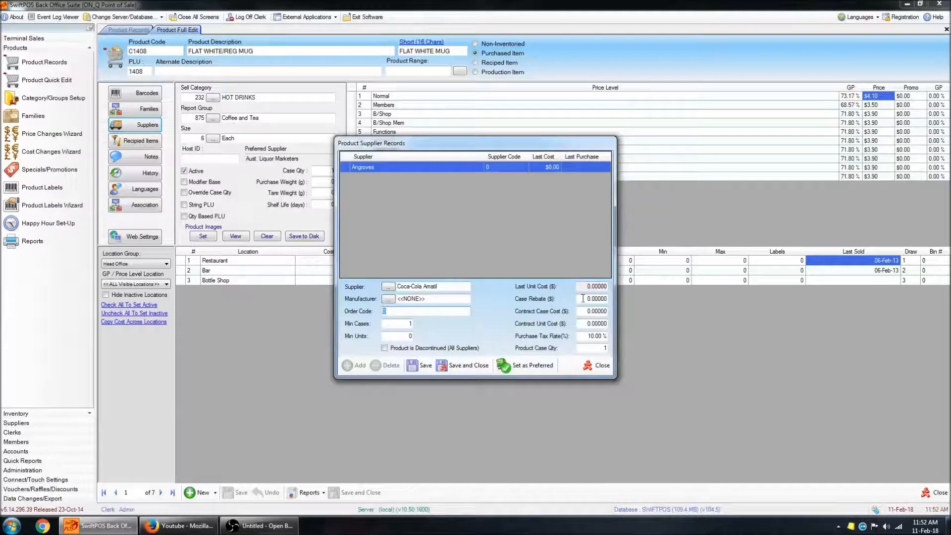
{"action": "left_click", "coordinate": [609, 286]}
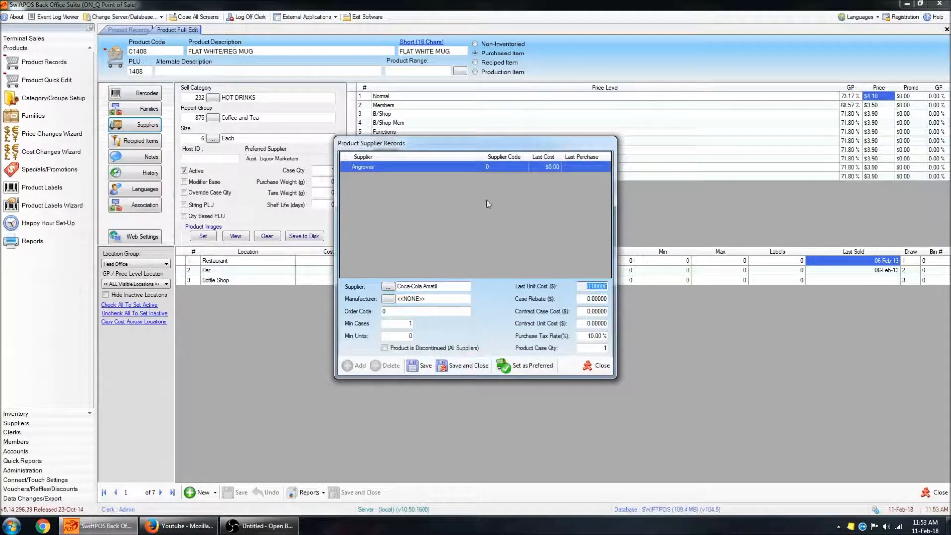
Make Coca-Cola Amatil the product's preferred supplier, then save and close the supplier records.
{"action": "left_click", "coordinate": [530, 370]}
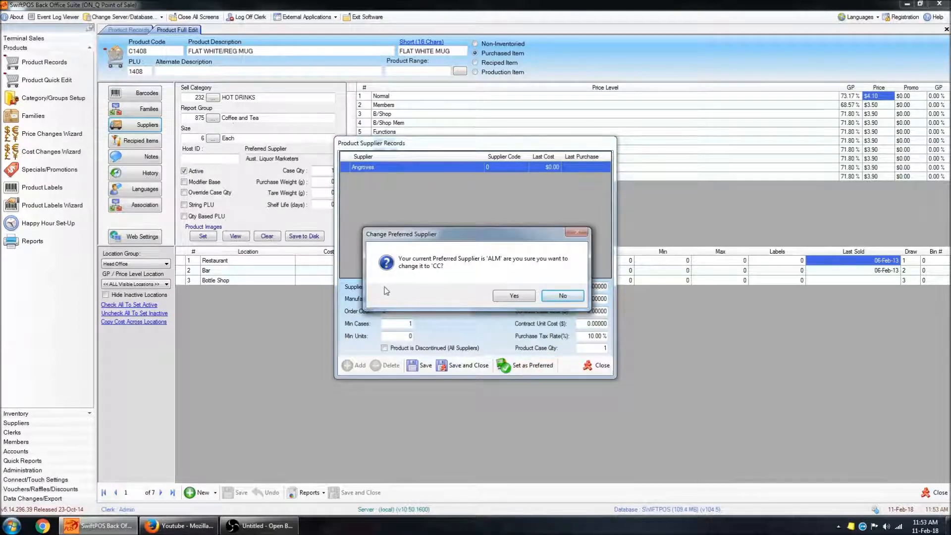
{"action": "left_click", "coordinate": [509, 297]}
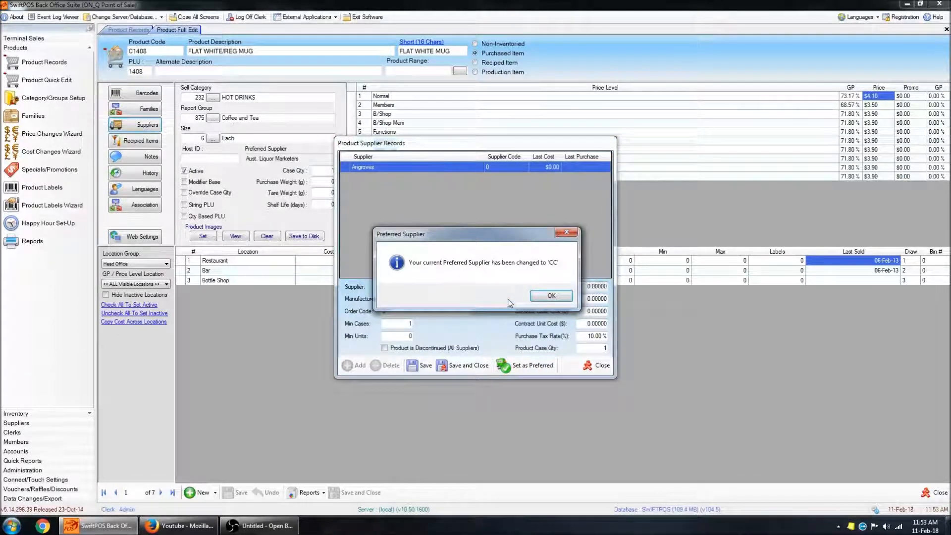
{"action": "left_click", "coordinate": [558, 295]}
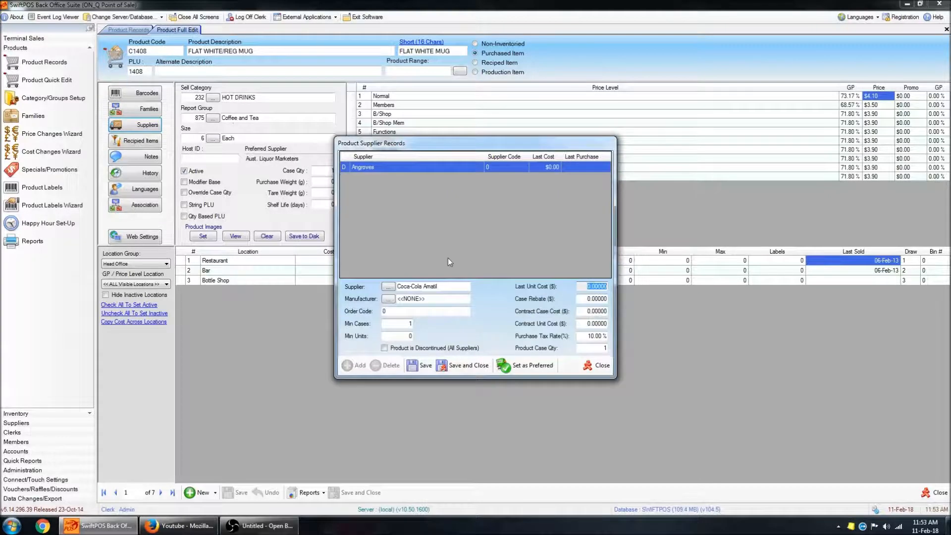
{"action": "left_click", "coordinate": [470, 365]}
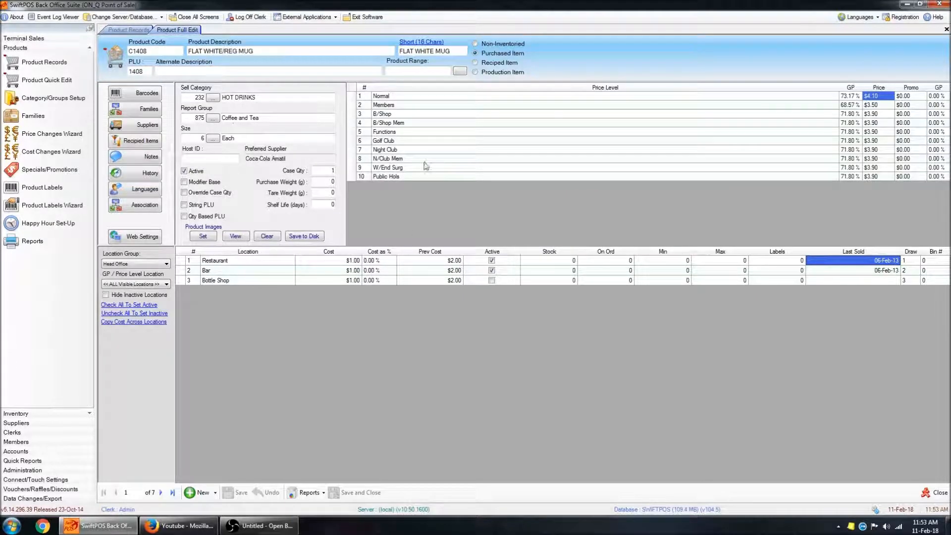
Add the barcode 124535 to the product, save it and close the barcode list.
{"action": "left_click", "coordinate": [149, 93]}
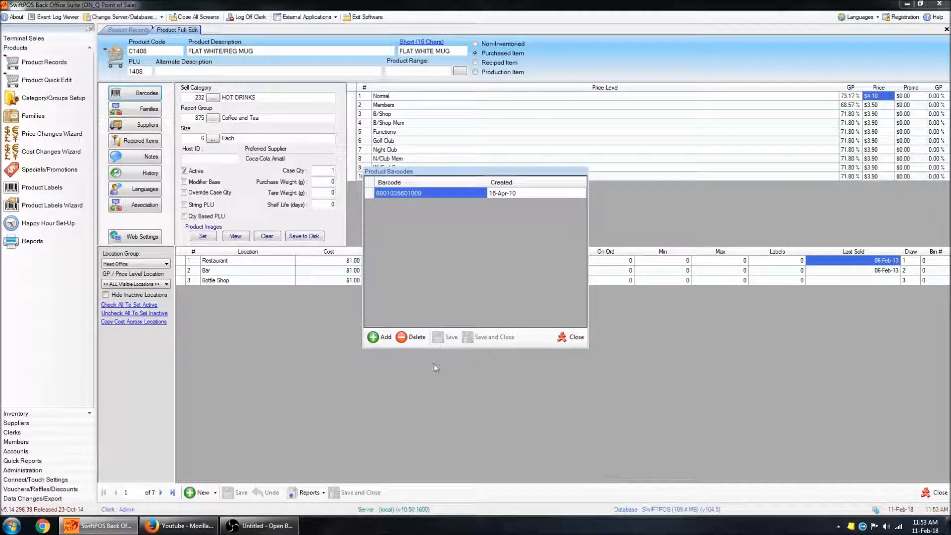
{"action": "left_click", "coordinate": [479, 282]}
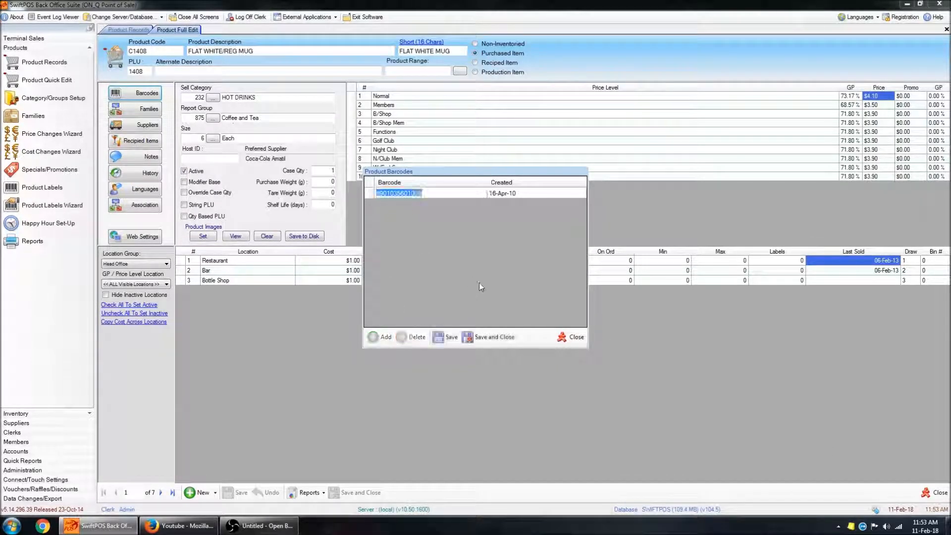
{"action": "left_click", "coordinate": [448, 343]}
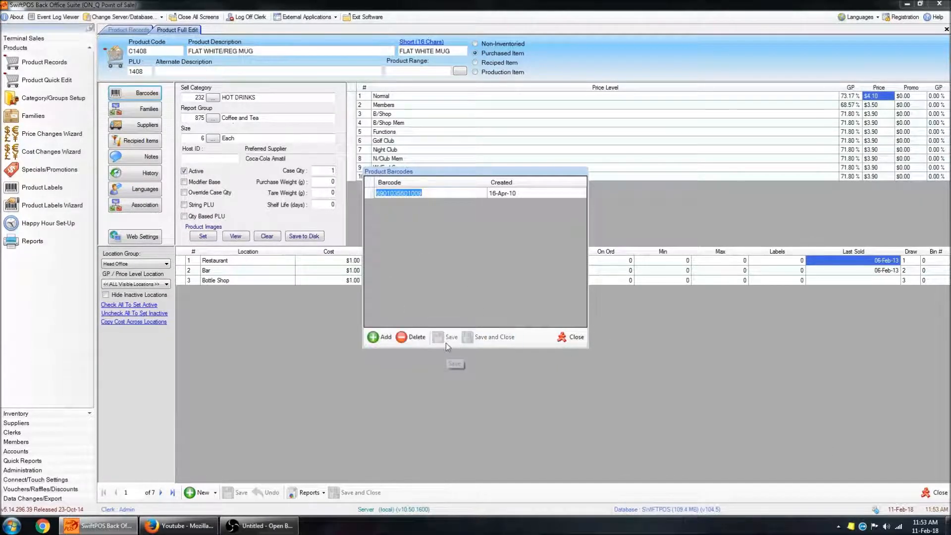
{"action": "left_click", "coordinate": [382, 337]}
{"action": "type", "text": "124"}
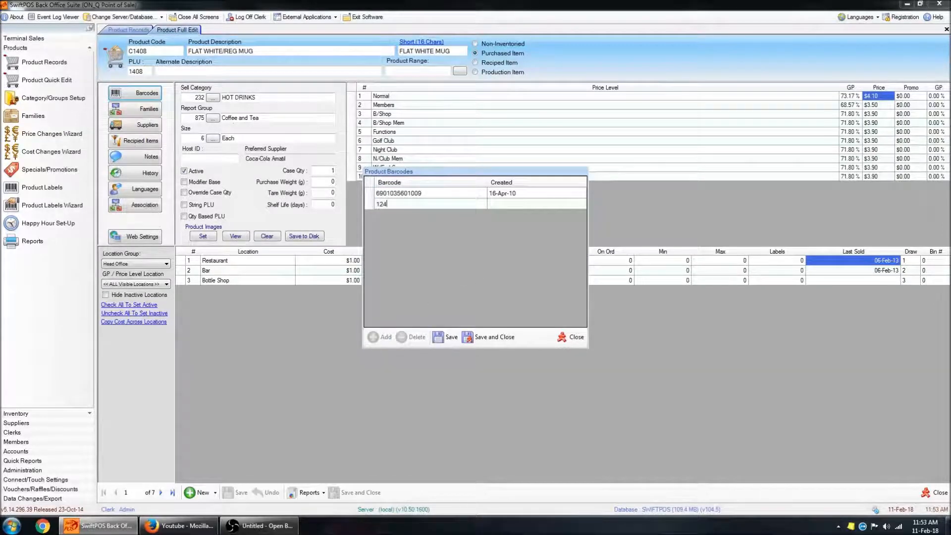
{"action": "type", "text": "535"}
{"action": "left_click", "coordinate": [443, 337]}
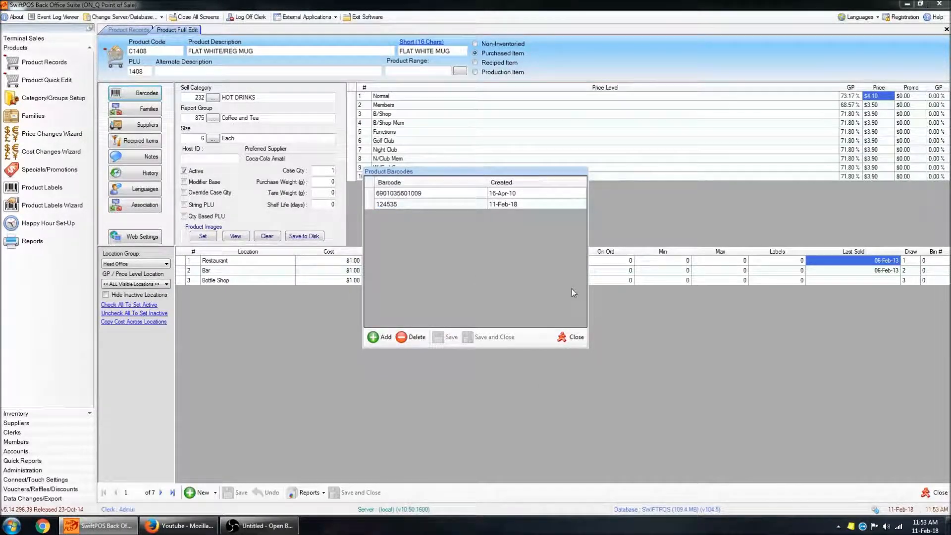
{"action": "left_click", "coordinate": [576, 338]}
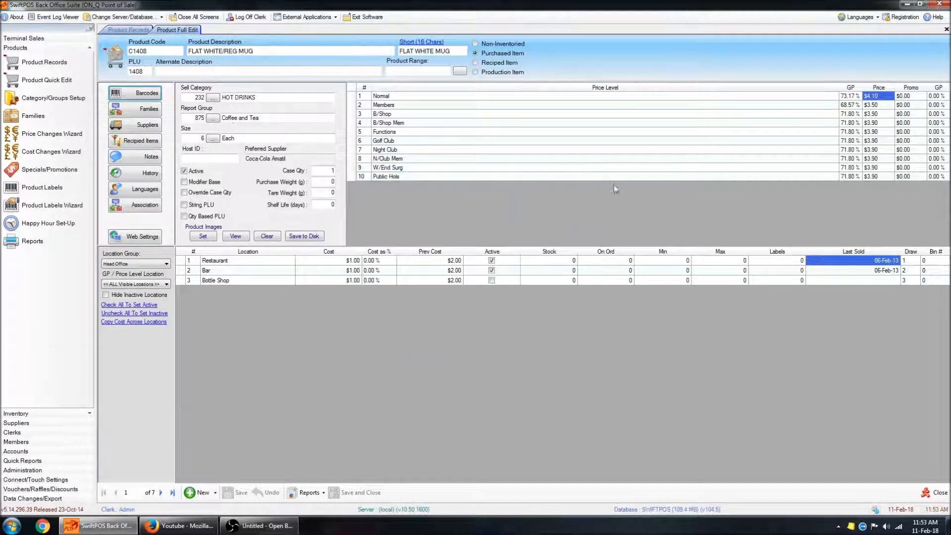
Change the product type to Reciped Item and save, overwriting the other workstation's changes and accepting the supplier removal.
{"action": "left_click", "coordinate": [503, 63]}
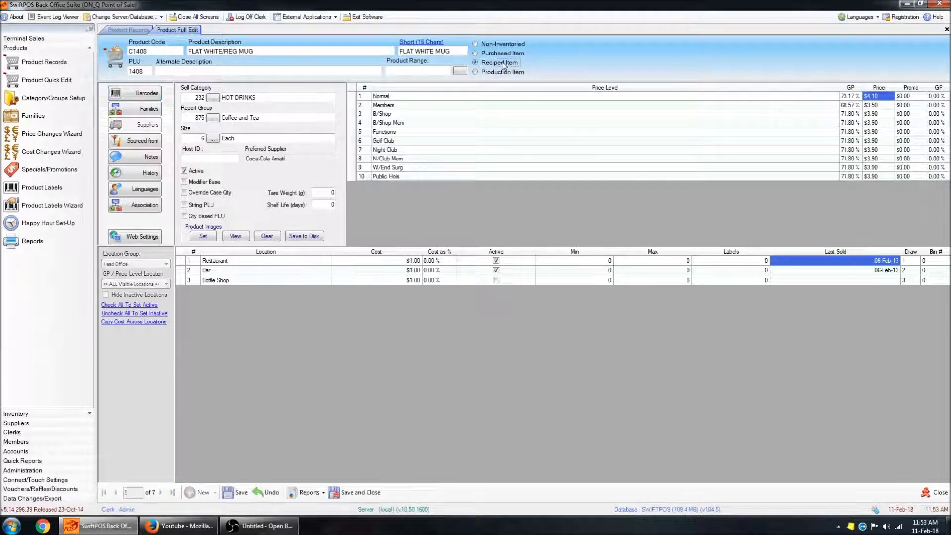
{"action": "left_click", "coordinate": [229, 492]}
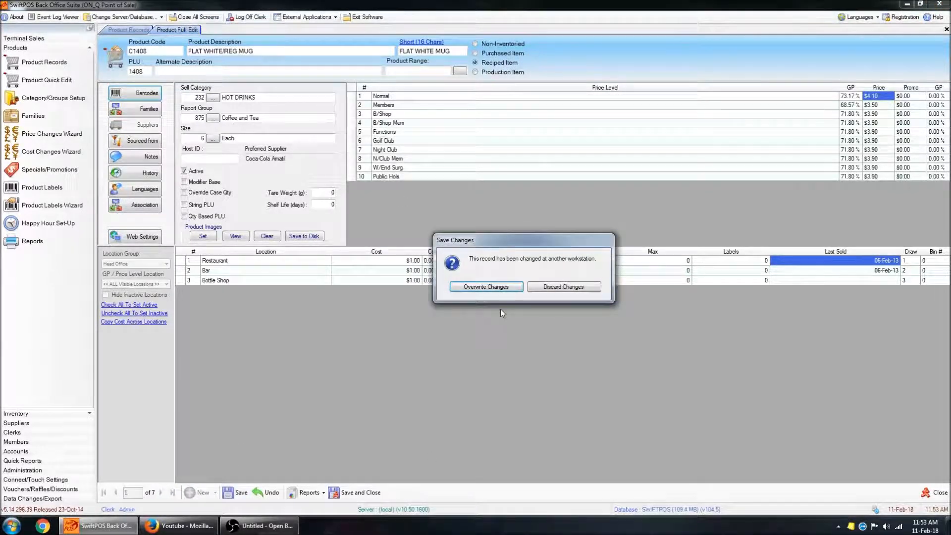
{"action": "left_click", "coordinate": [514, 288]}
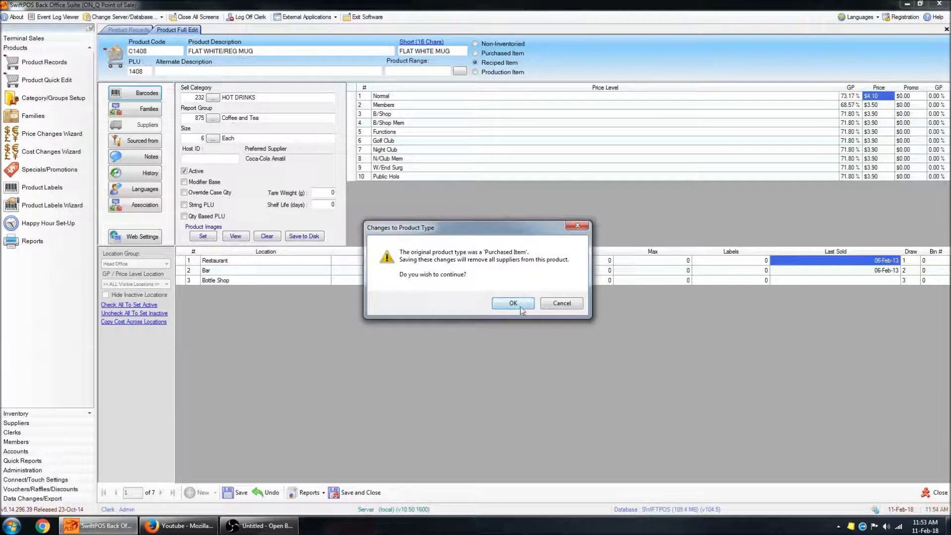
{"action": "left_click", "coordinate": [514, 308]}
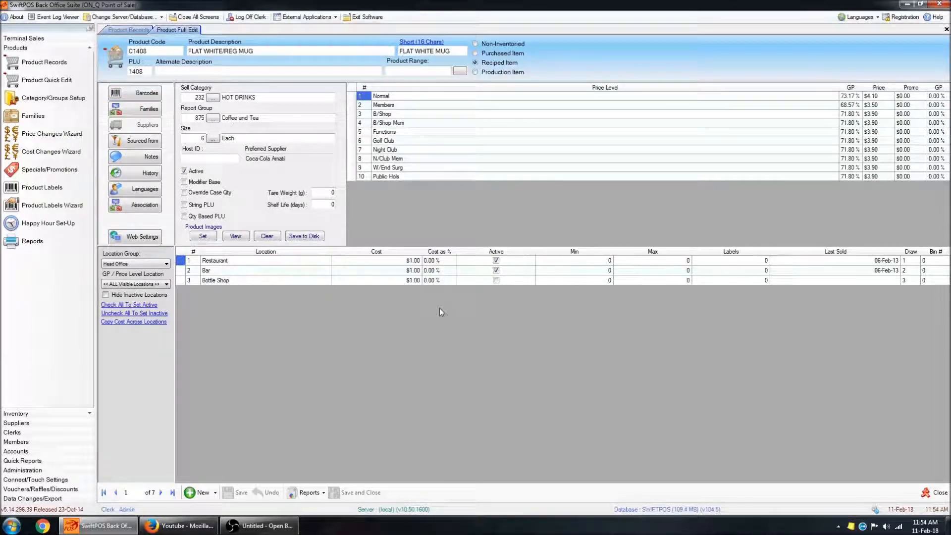
Examine the product's location grid, view its recipe ingredients in the Sourced From window, close that window and select the Public Hols price level.
{"action": "left_click", "coordinate": [321, 281]}
{"action": "left_click", "coordinate": [762, 262]}
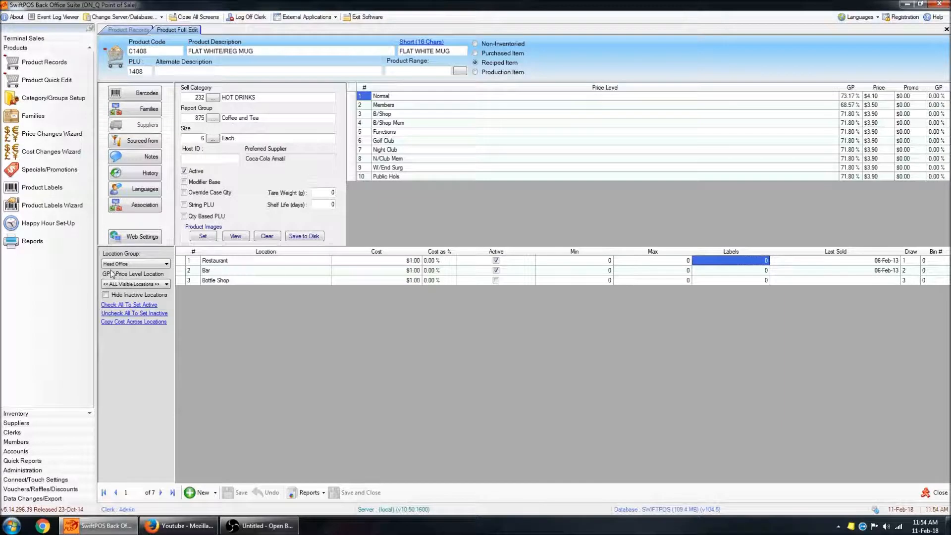
{"action": "left_click", "coordinate": [144, 144]}
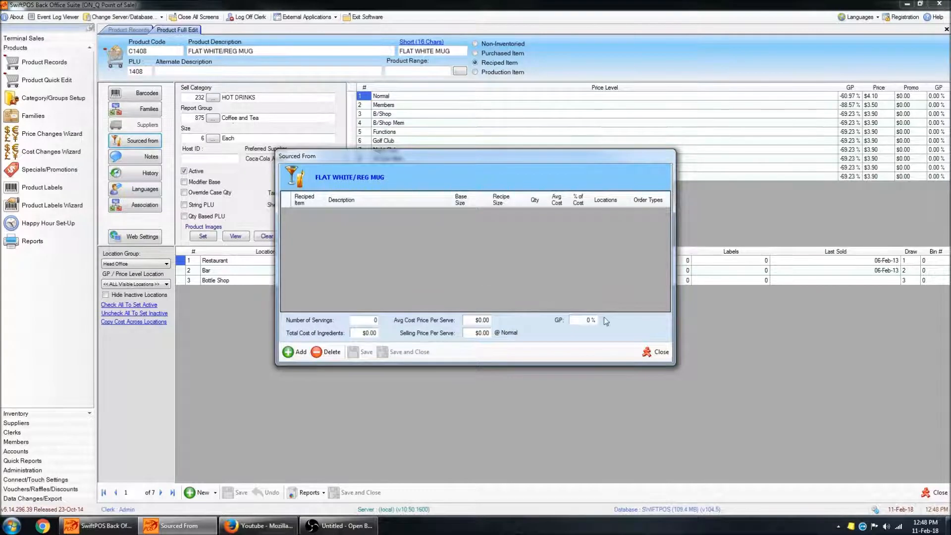
{"action": "left_click", "coordinate": [654, 351]}
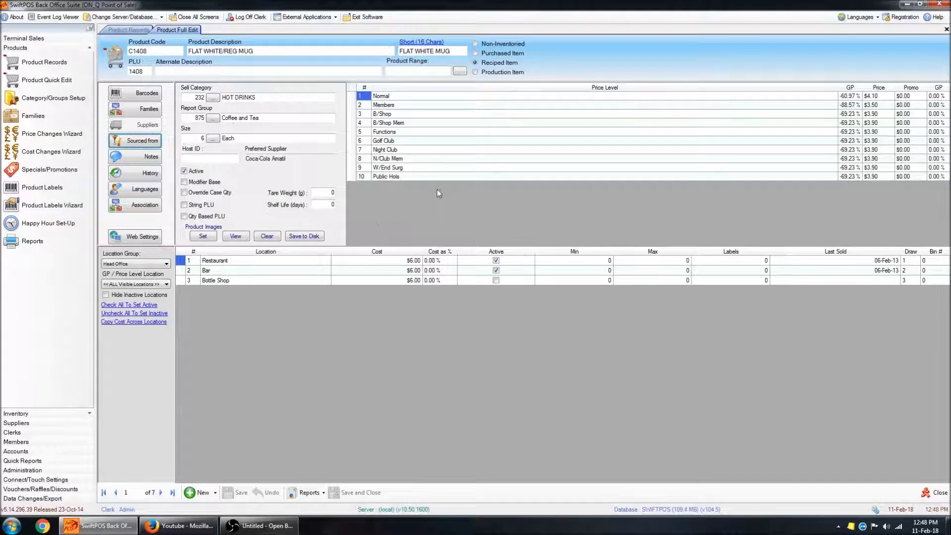
{"action": "left_click", "coordinate": [425, 176]}
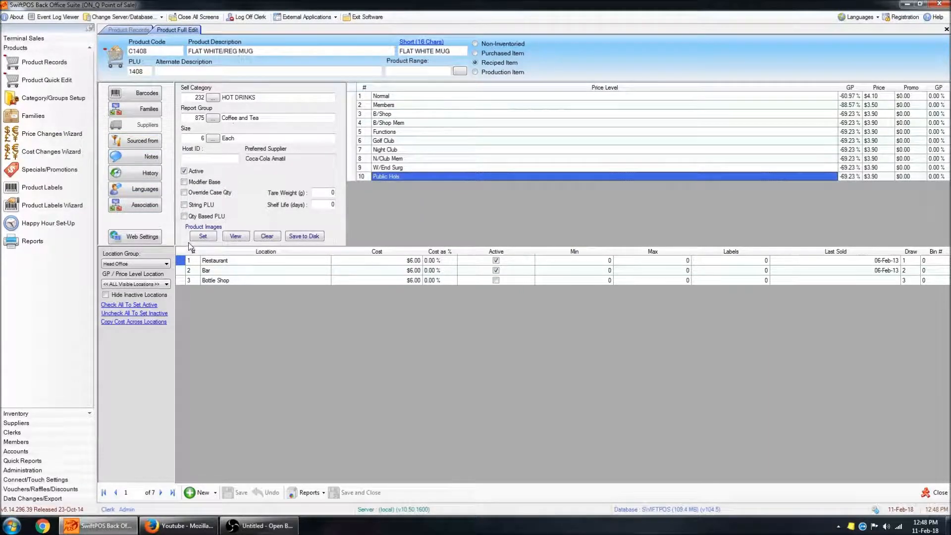
Open the help page for the Product Full Edit screen, read its Product Header section and close the help.
{"action": "left_click", "coordinate": [934, 19]}
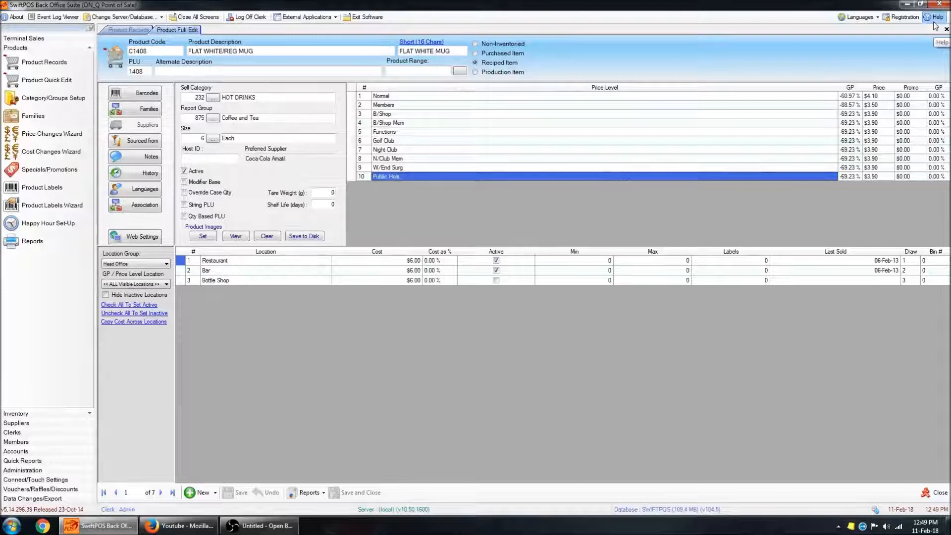
{"action": "left_click", "coordinate": [249, 143]}
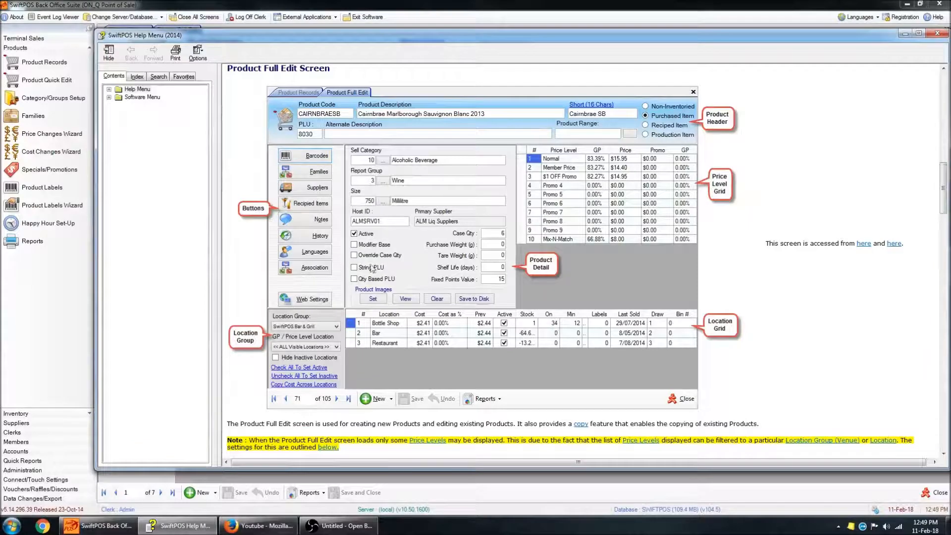
{"action": "scroll", "coordinate": [800, 313], "scroll_direction": "down", "scroll_amount": 4}
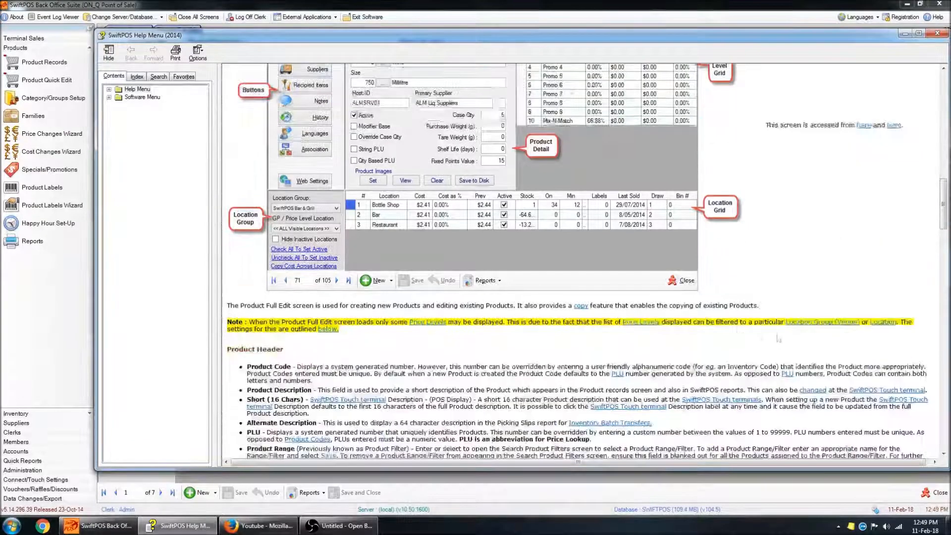
{"action": "scroll", "coordinate": [732, 350], "scroll_direction": "down", "scroll_amount": 4}
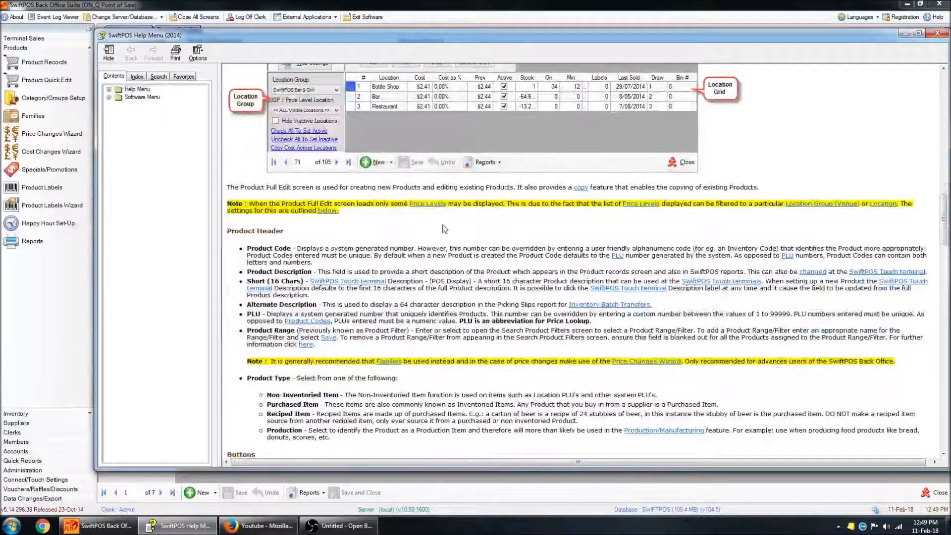
{"action": "left_click_drag", "start_coordinate": [439, 248], "coordinate": [450, 326]}
{"action": "left_click", "coordinate": [449, 327]}
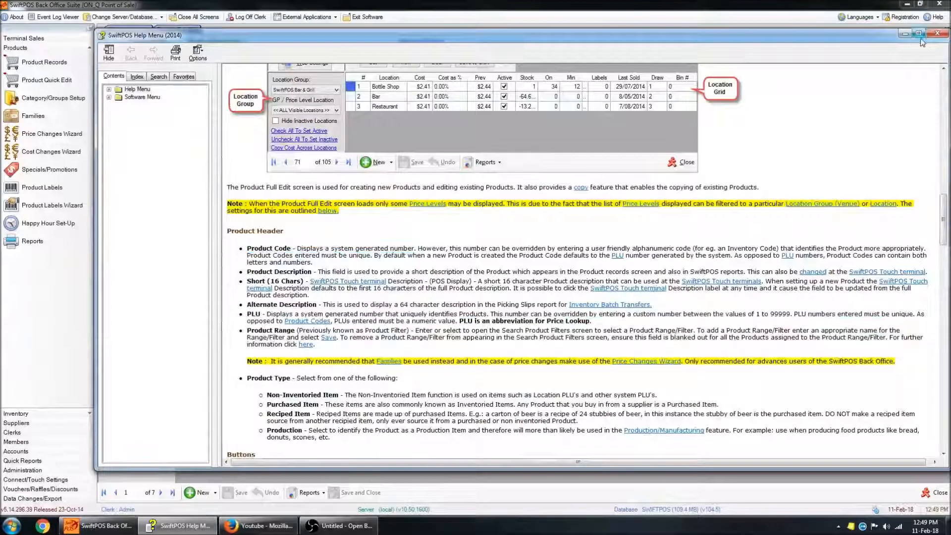
{"action": "left_click", "coordinate": [937, 34]}
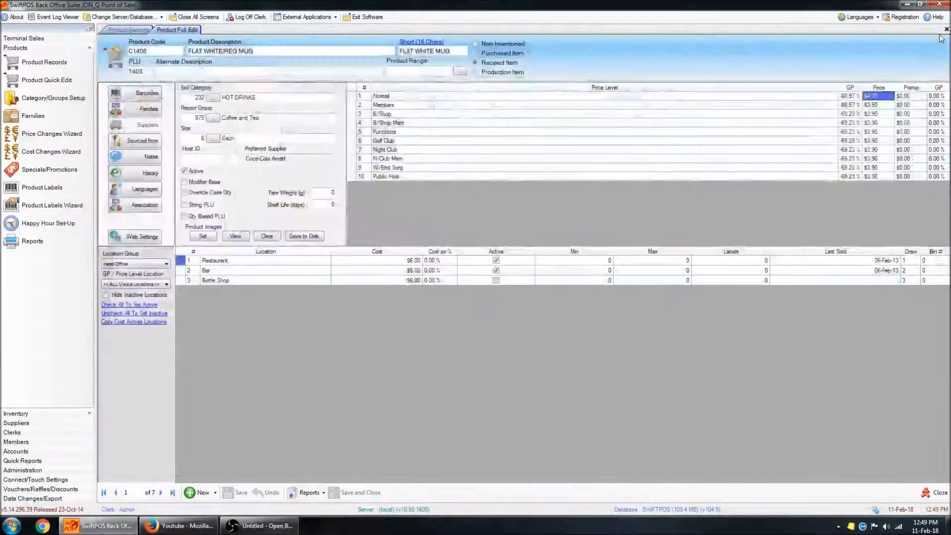